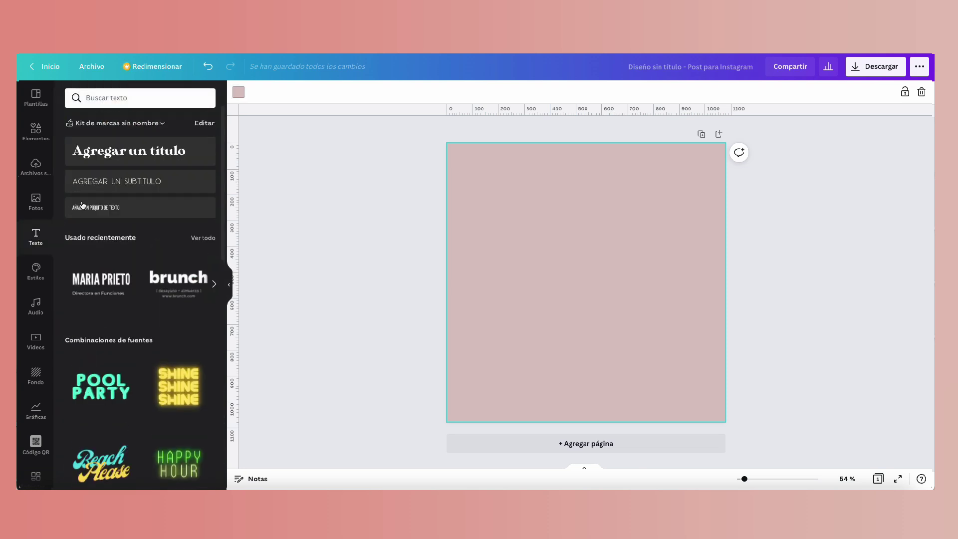
Step: Add a "Nuevos Clientes" title centred near the upper edge of the page and set its font to Unica One
left_click(132, 151)
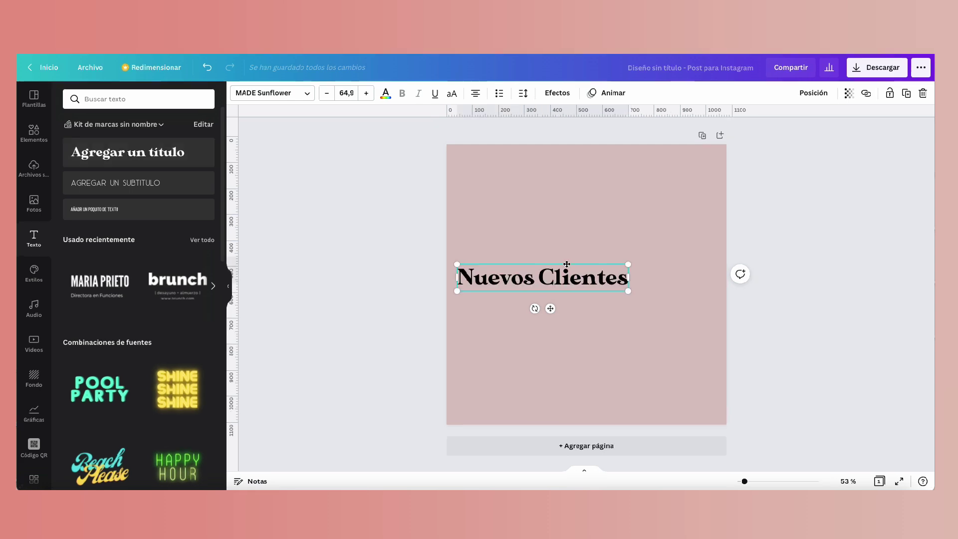
left_click_drag(566, 263, 610, 158)
left_click_drag(672, 171, 512, 168)
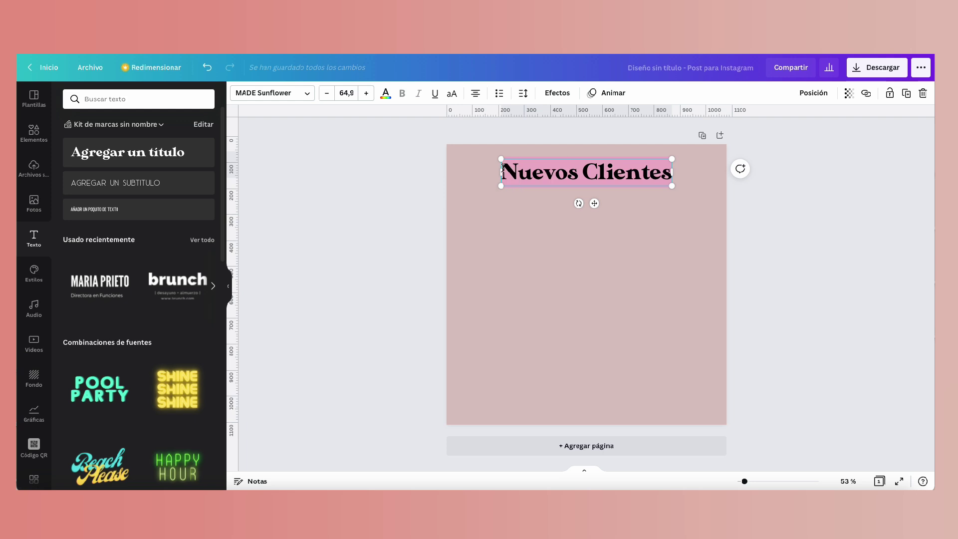
left_click(297, 95)
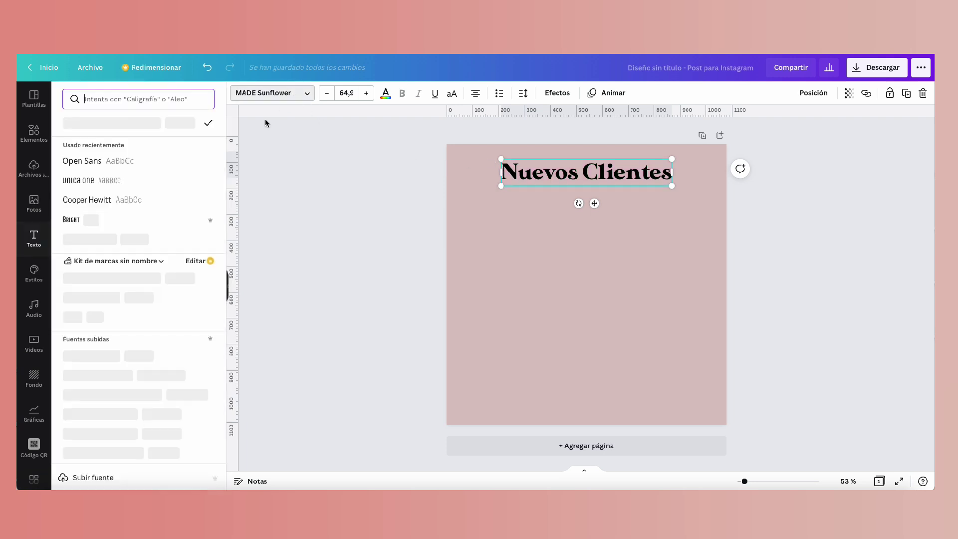
left_click(133, 163)
left_click(134, 178)
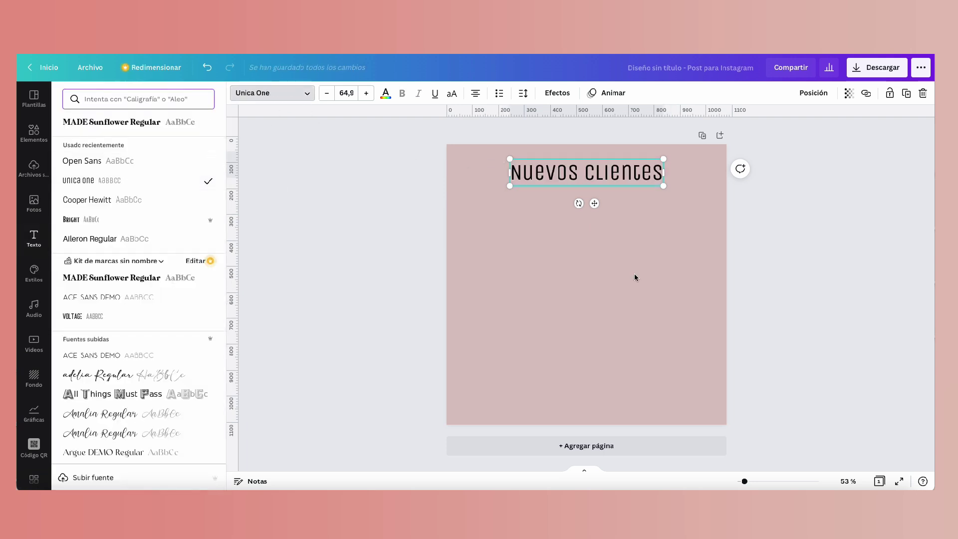
left_click(634, 274)
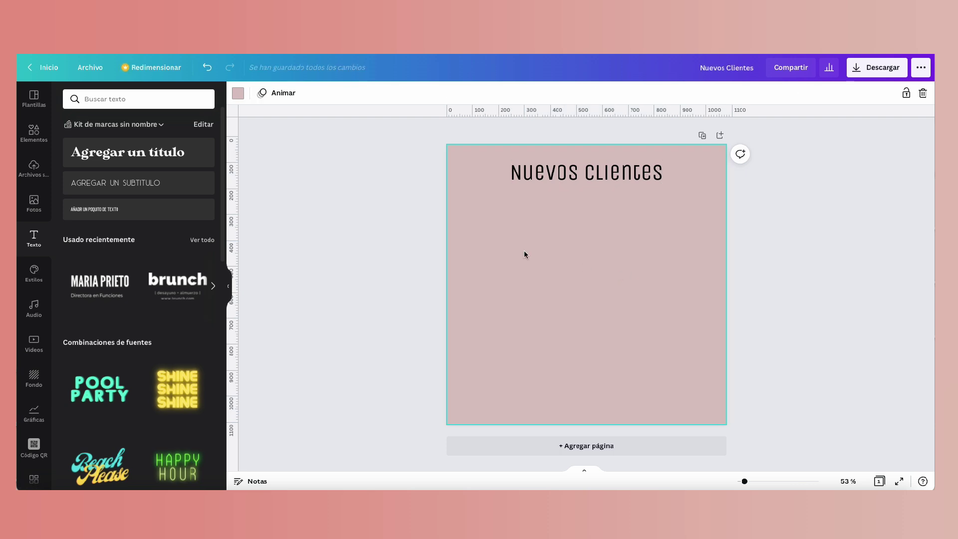
Step: Insert the uploaded phone mockup with the chat screen and enlarge it beneath the title so its lower end runs off the page
left_click(36, 174)
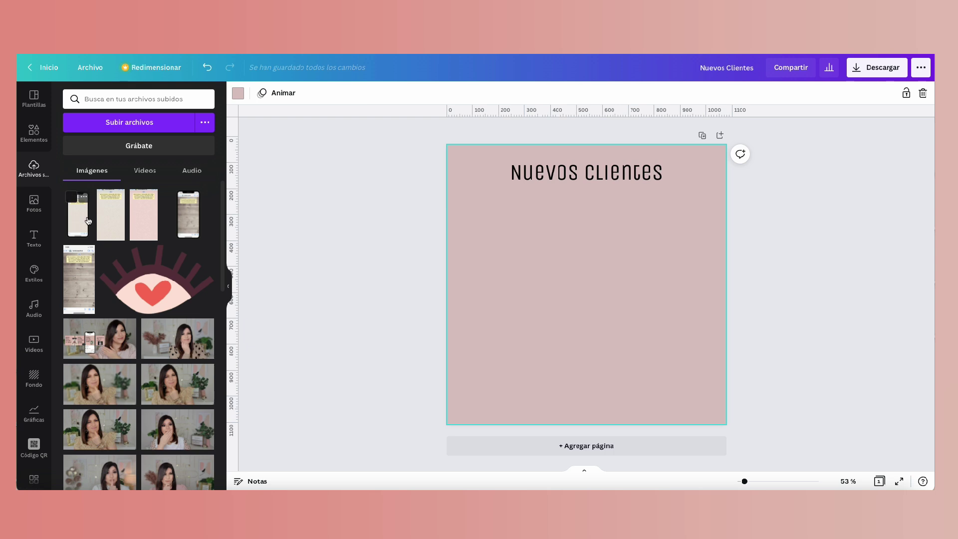
left_click(84, 222)
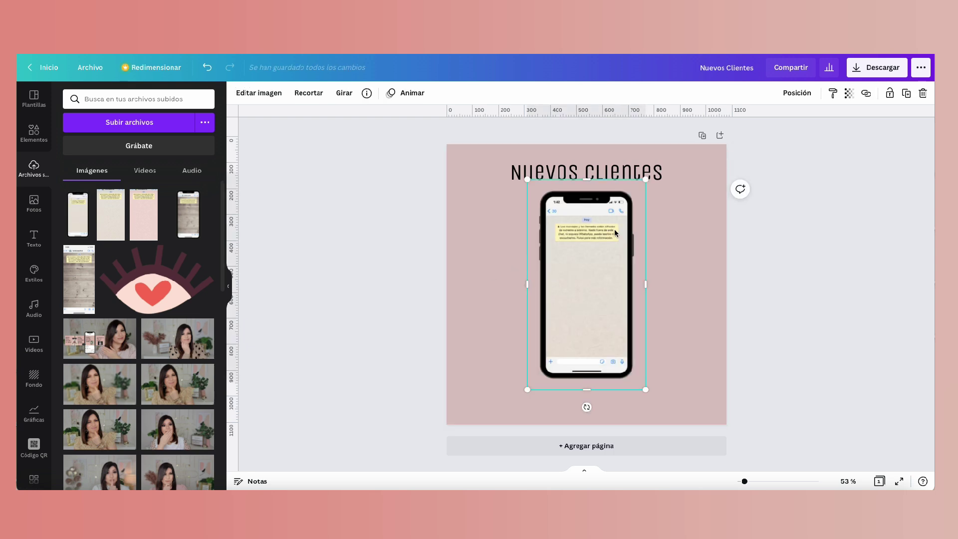
left_click_drag(527, 390, 425, 446)
left_click(469, 263)
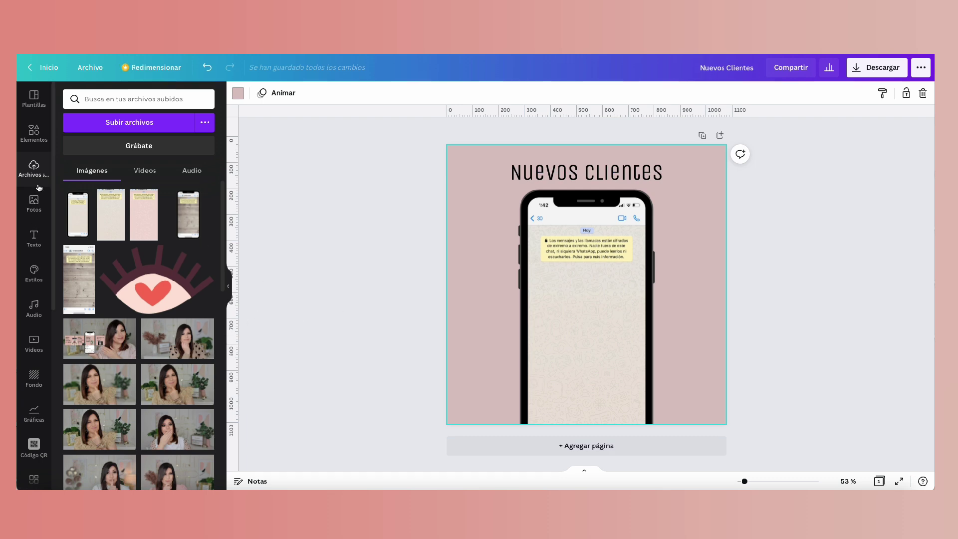
Step: Add a circular photo frame and shrink it to profile-picture size in the phone's chat header, beside the back arrow
left_click(35, 141)
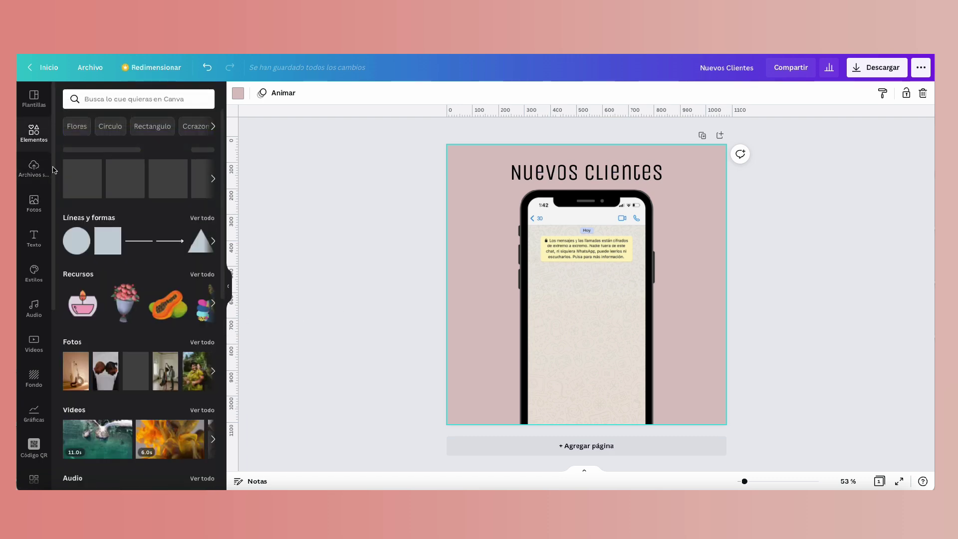
left_click(197, 183)
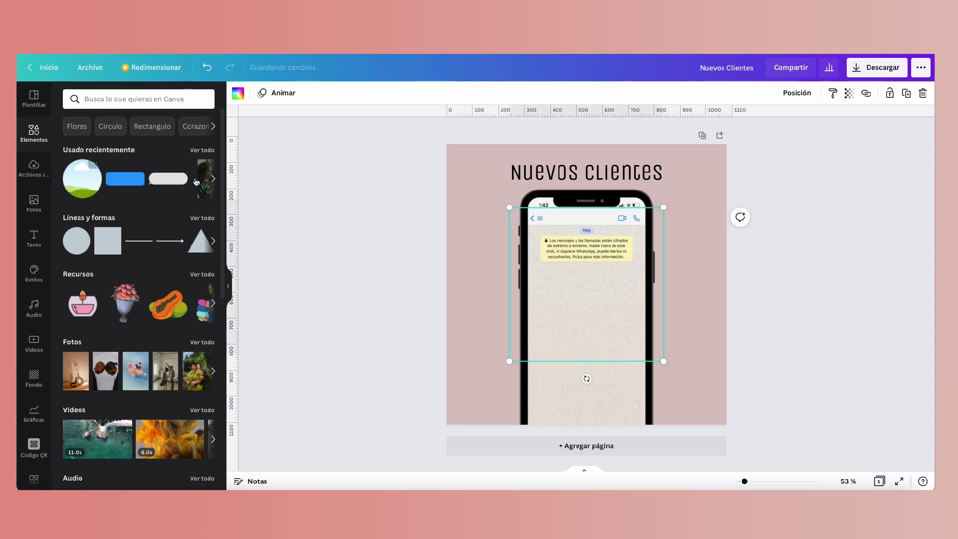
left_click_drag(663, 206, 558, 216)
Step: Add the contact label "Cliente" in bold Open Sans, size 15,1, beside the circular frame in the chat header
left_click(49, 237)
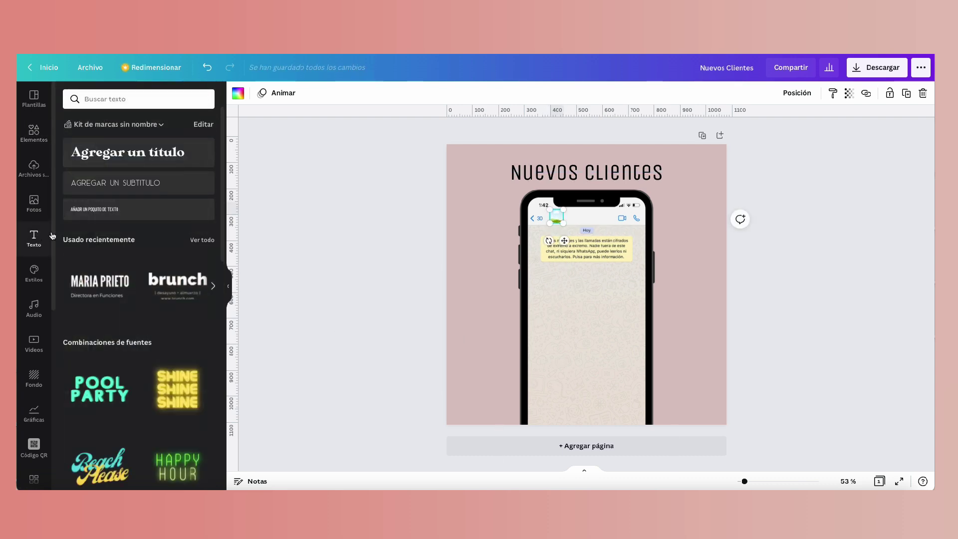
left_click(134, 159)
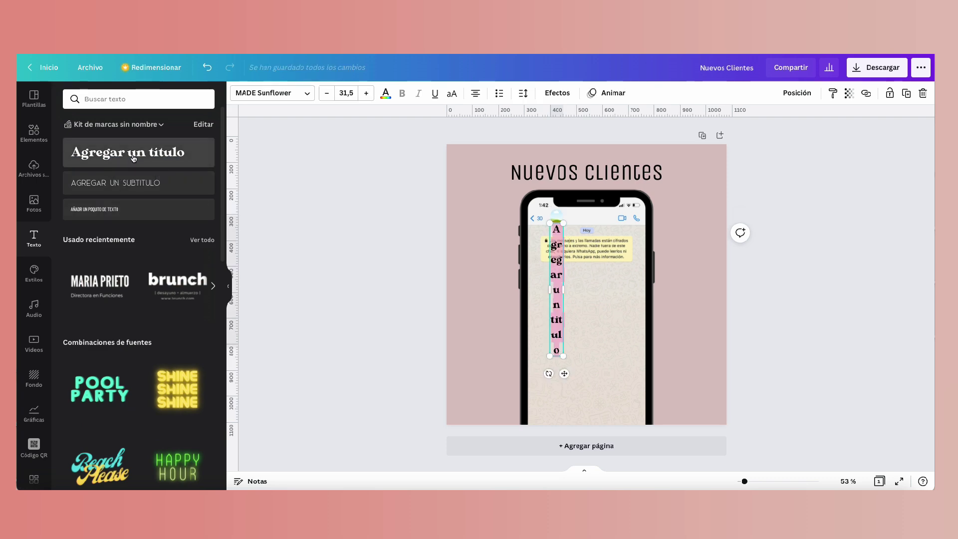
left_click(289, 94)
left_click(82, 181)
triple_click(597, 218)
type("Cliente")
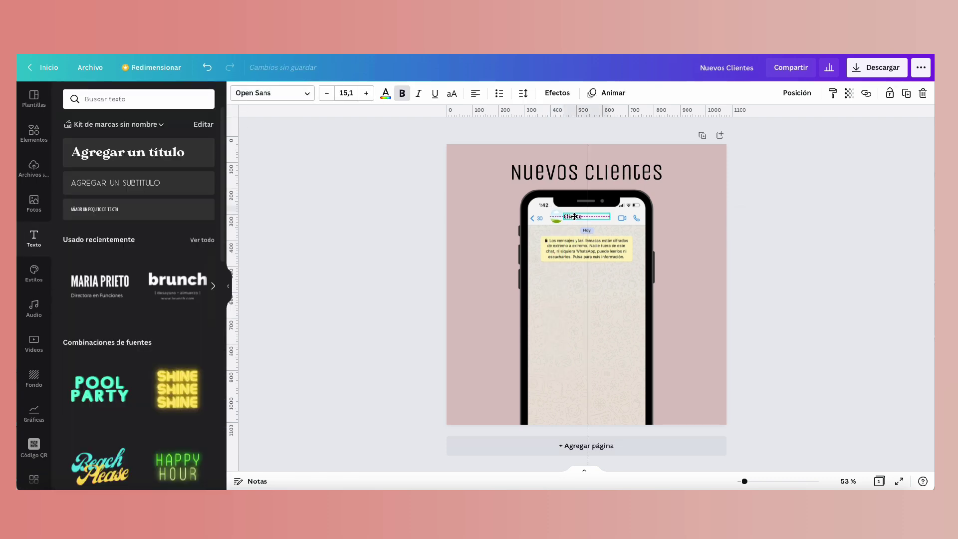
Step: Fill the circular frame in the chat header with a recently used portrait photo of a woman
left_click(34, 133)
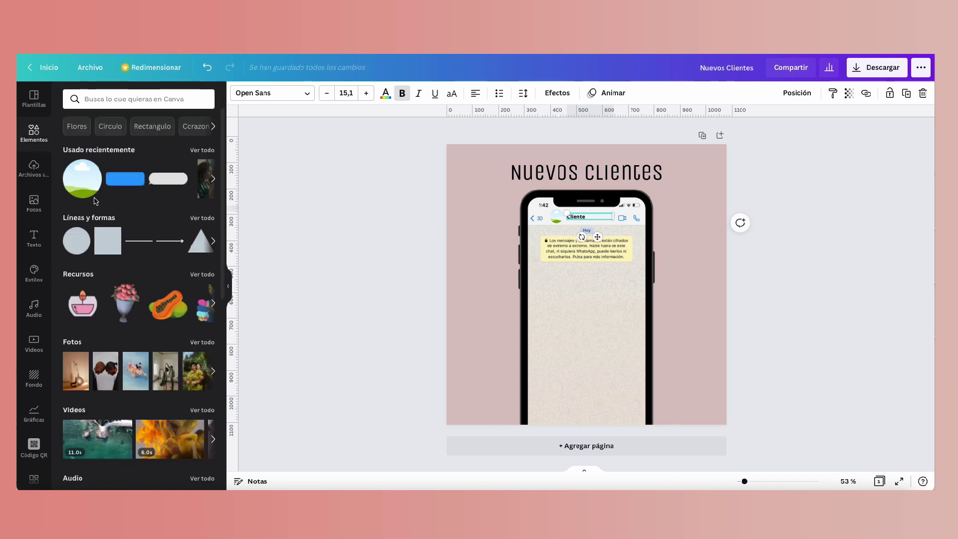
left_click(31, 202)
left_click_drag(82, 189, 667, 232)
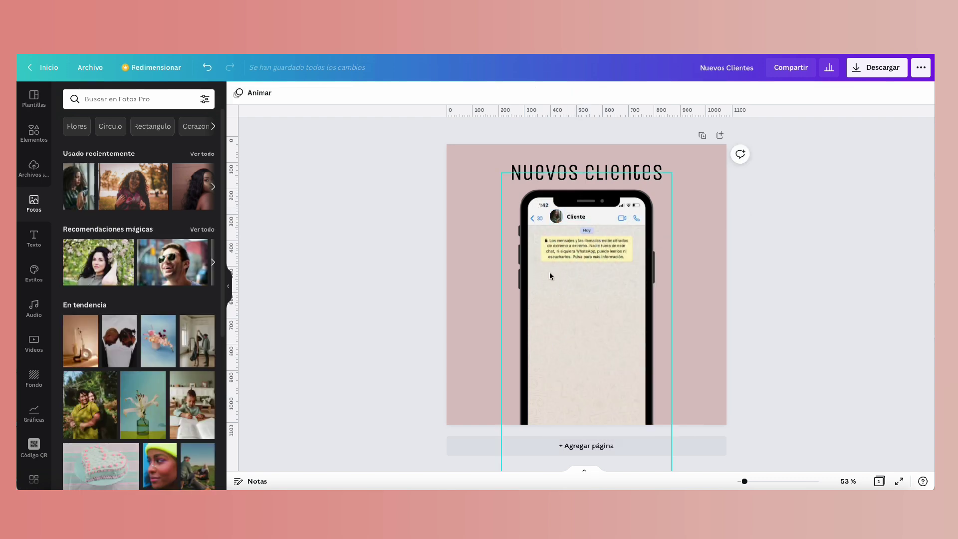
left_click(451, 292)
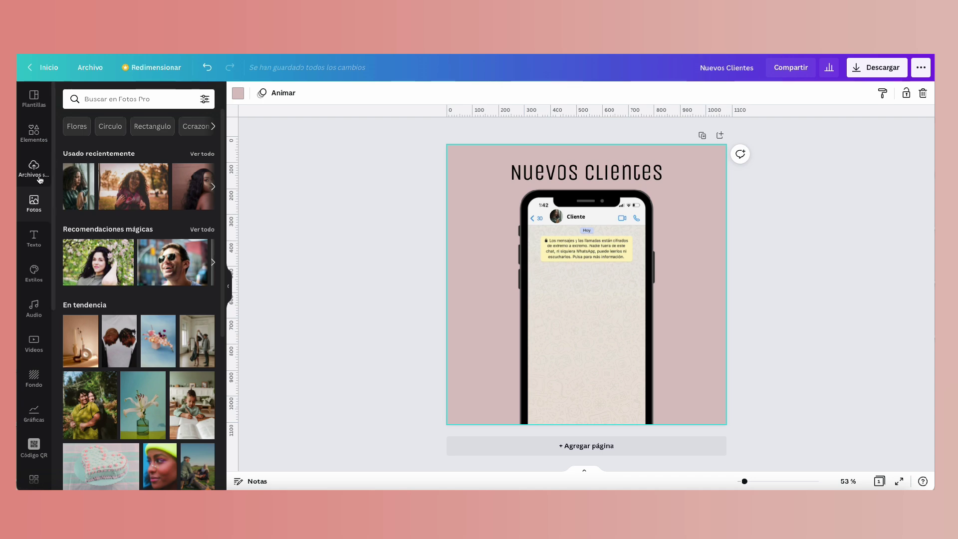
Step: Search the elements for "mensaje", size a message bubble below the yellow notice at the chat's right edge, and colour it light green
left_click(33, 134)
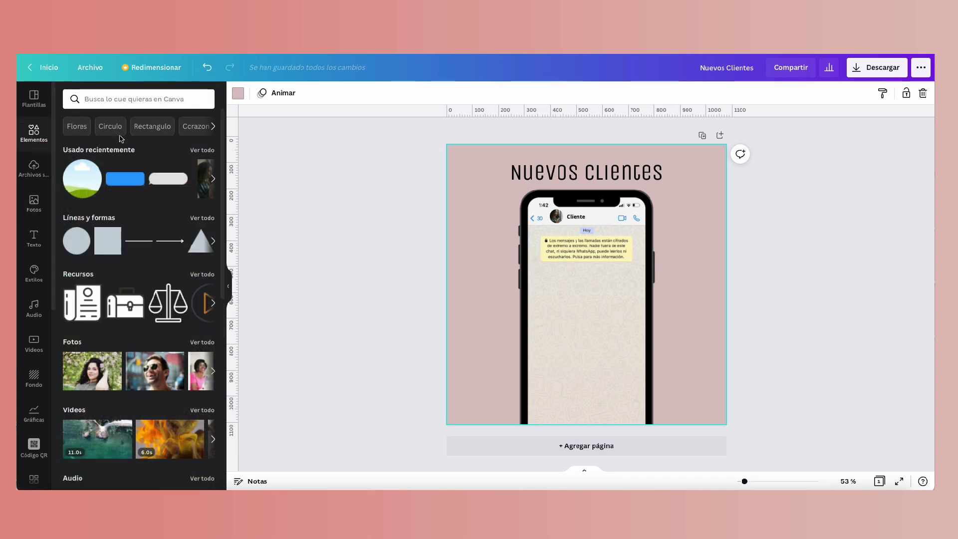
left_click(150, 101)
type("mensaje")
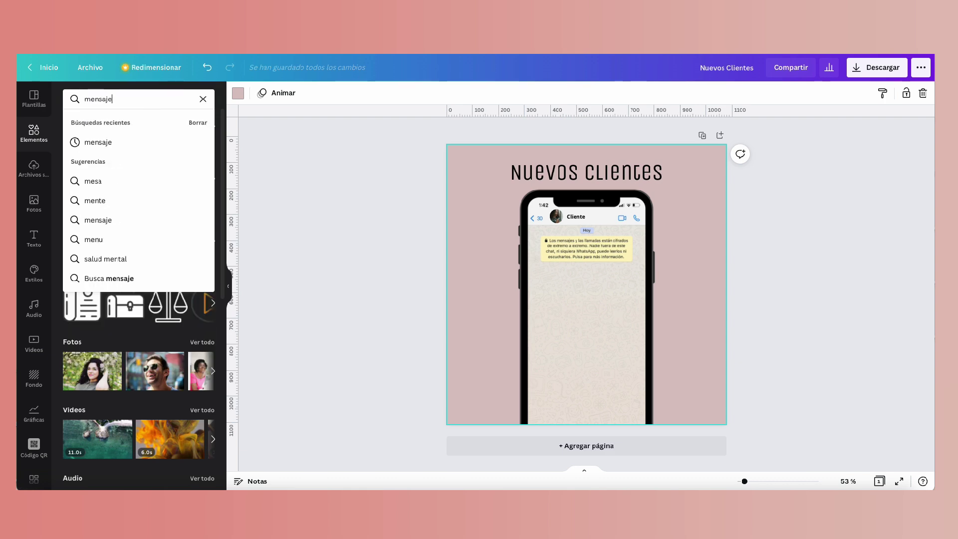
key("Return")
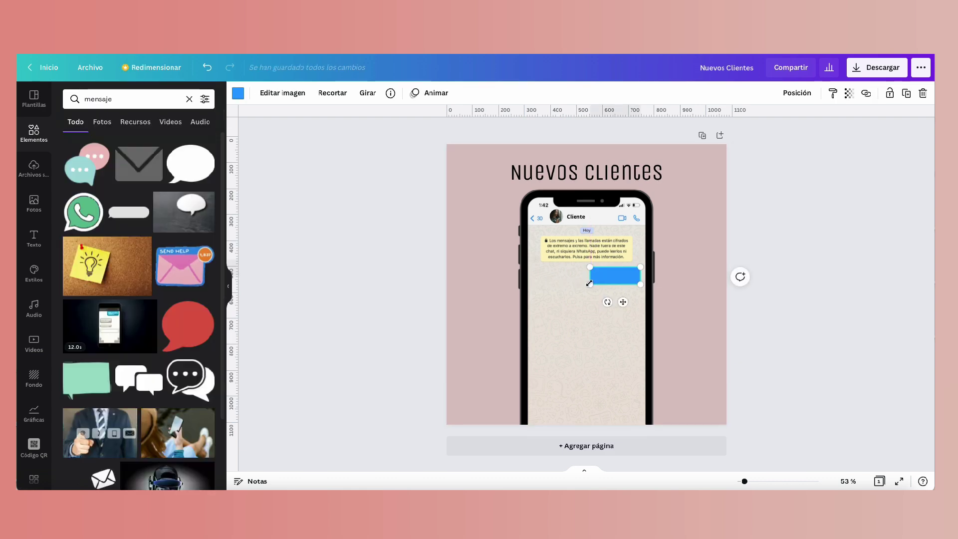
left_click_drag(589, 284, 574, 289)
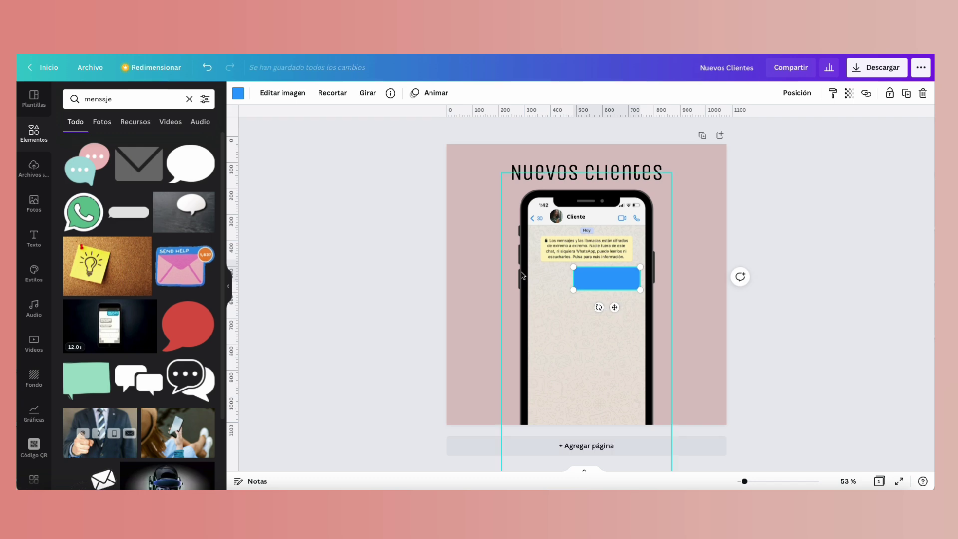
left_click(238, 93)
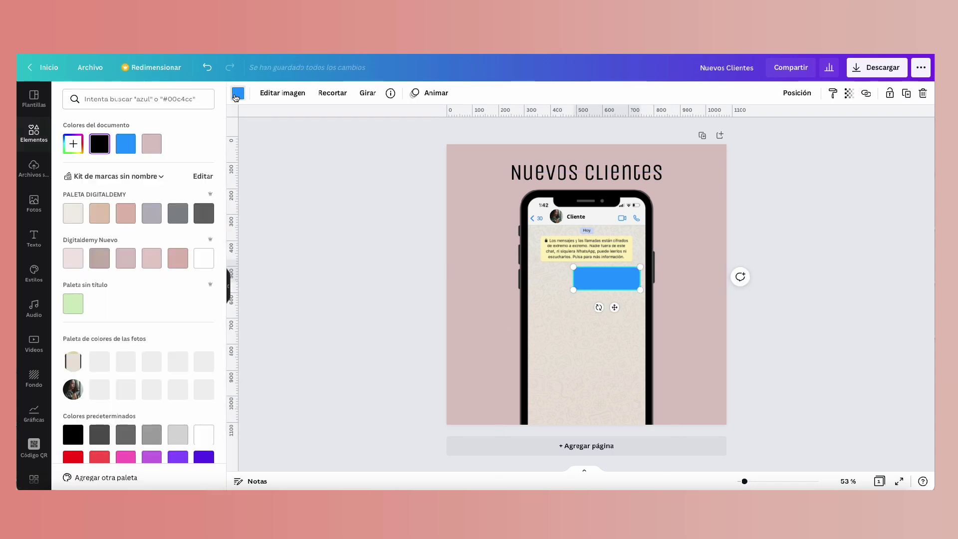
left_click(73, 303)
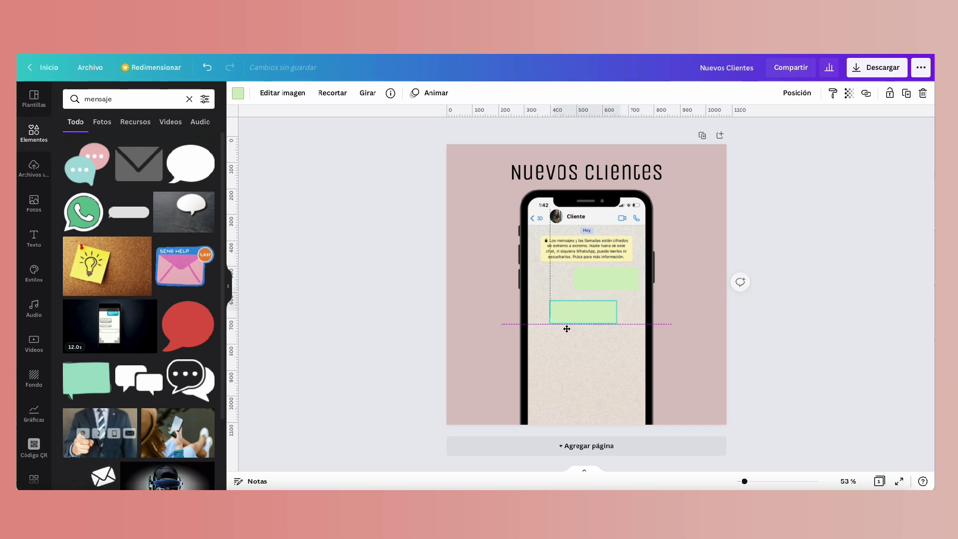
Step: Duplicate the green bubble, colour the copy white, flip it and place it below at the chat's left edge
left_click_drag(565, 319, 563, 339)
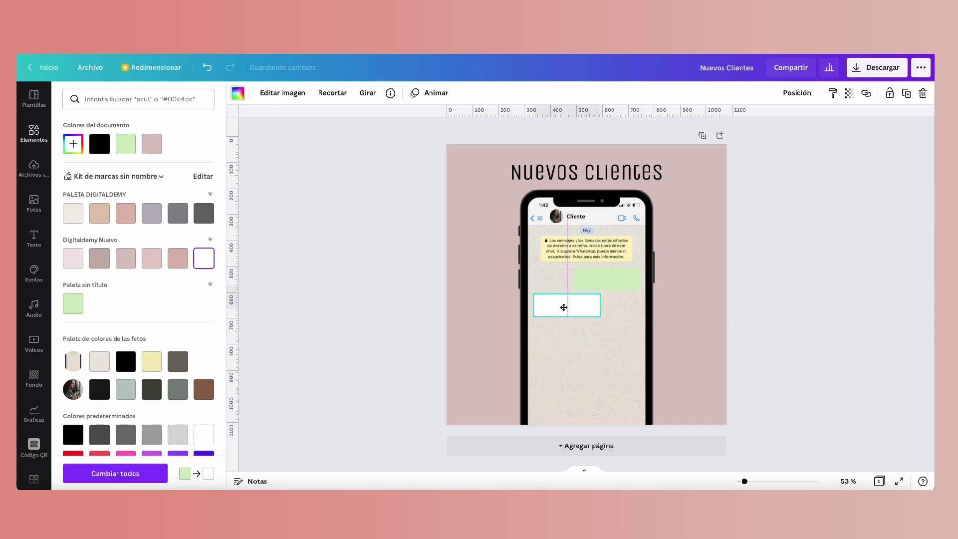
left_click_drag(562, 306, 565, 311)
left_click(368, 93)
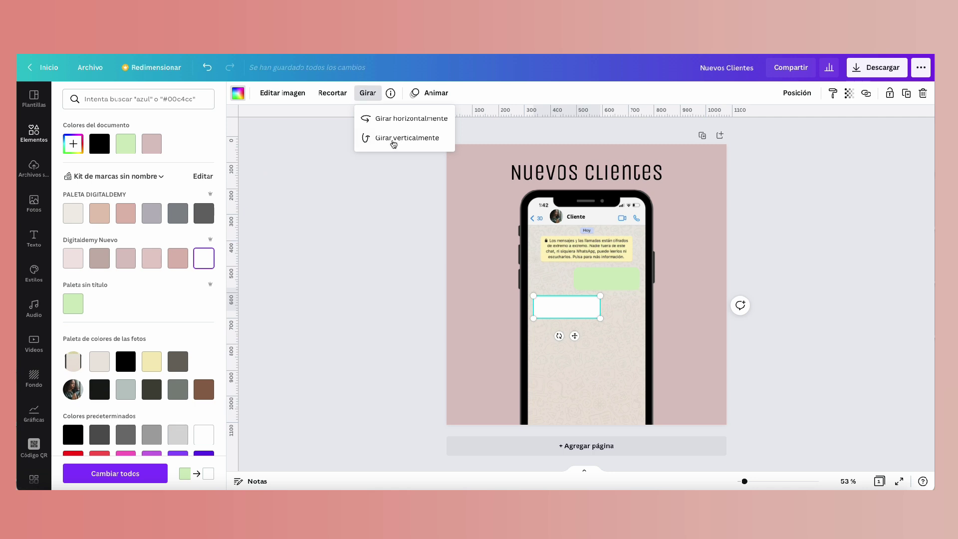
left_click(541, 320)
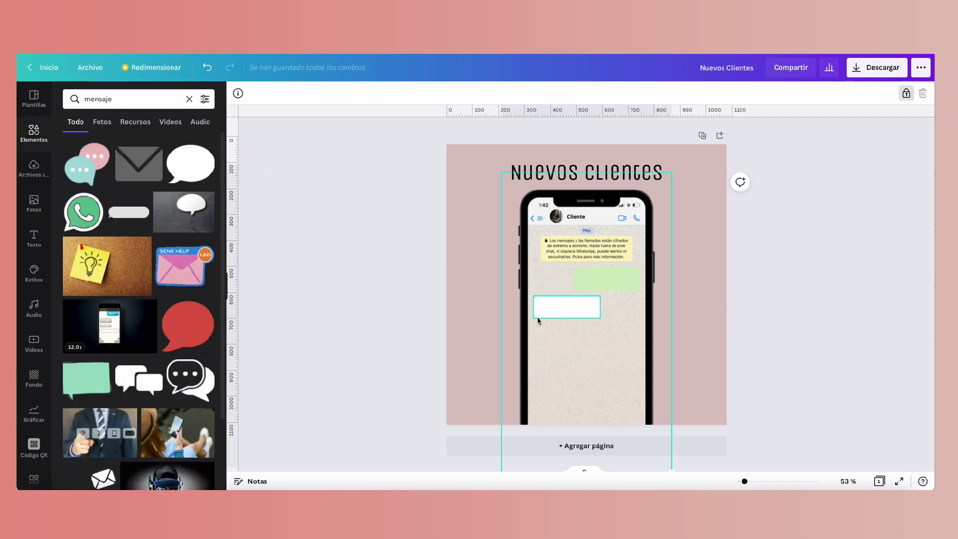
Step: Duplicate the green message bubble and place the copy below the white bubble, aligned with the first green one
left_click(602, 274)
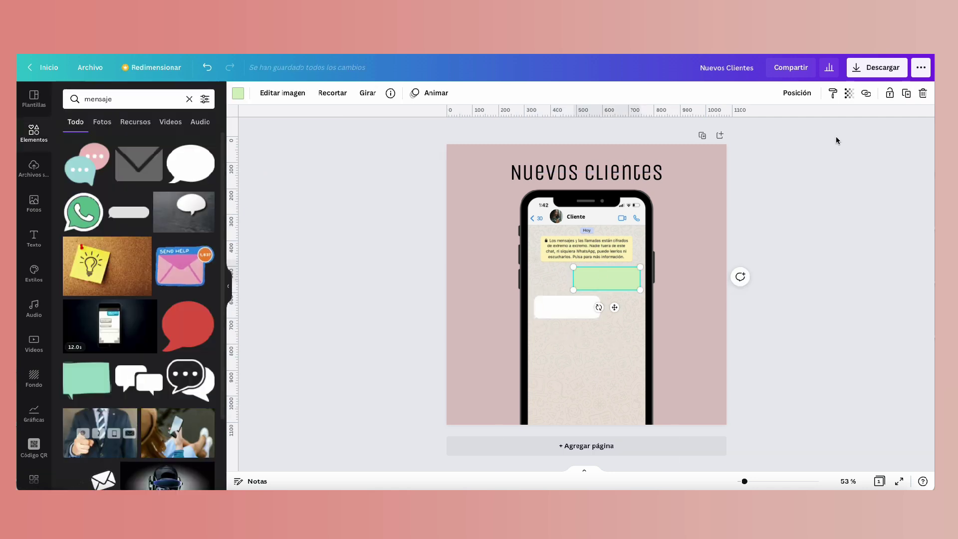
left_click_drag(600, 286, 603, 334)
left_click(484, 321)
Step: Duplicate the "Cliente" text onto the upper green bubble and change the copy to "Quieres 45 días de Canva Pro gratis?"
left_click(34, 238)
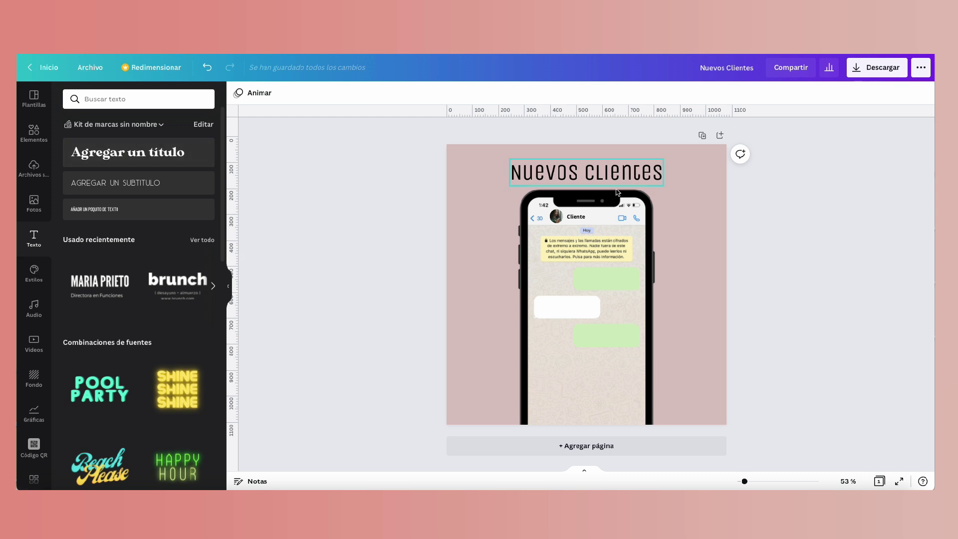
left_click(577, 220)
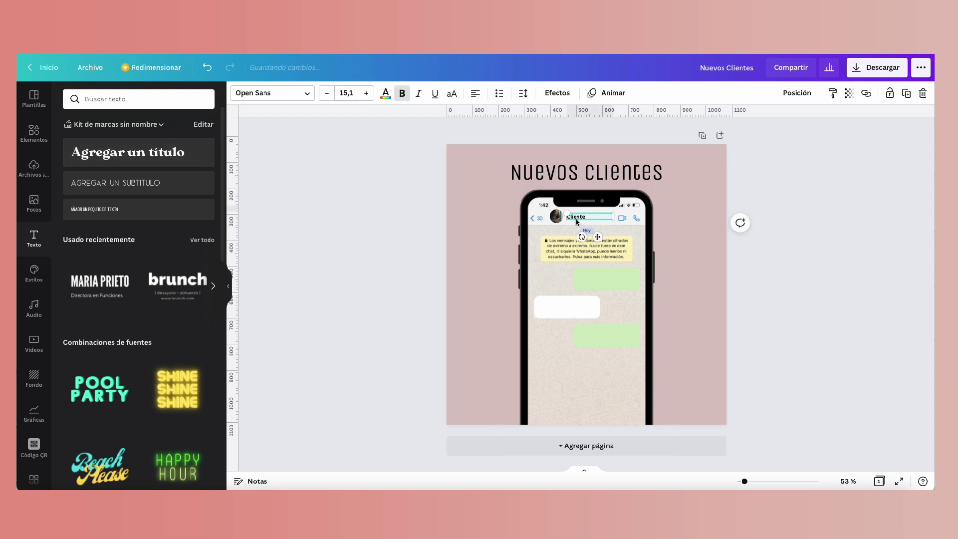
left_click(907, 93)
left_click_drag(591, 218, 594, 277)
type("Quieres 45 días de Canva Pro gratis?")
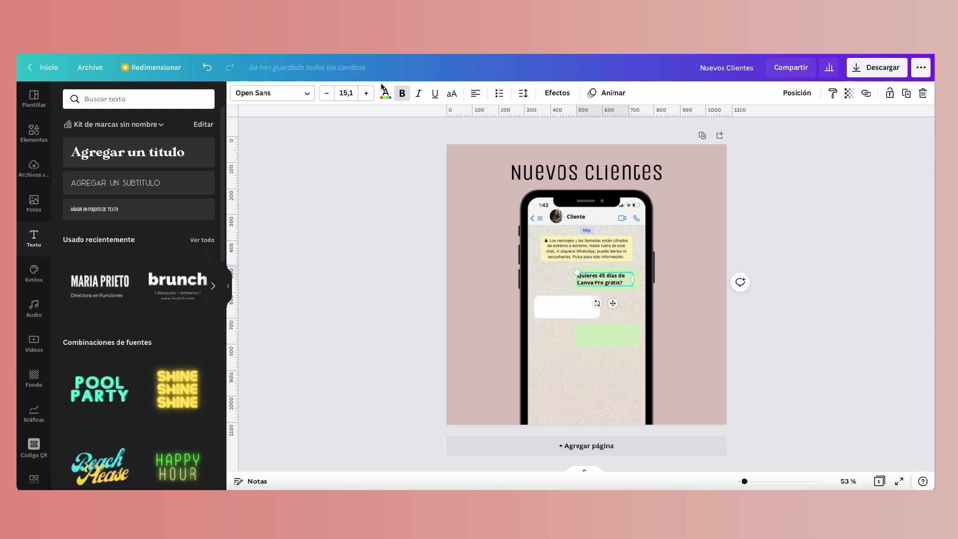
left_click(403, 94)
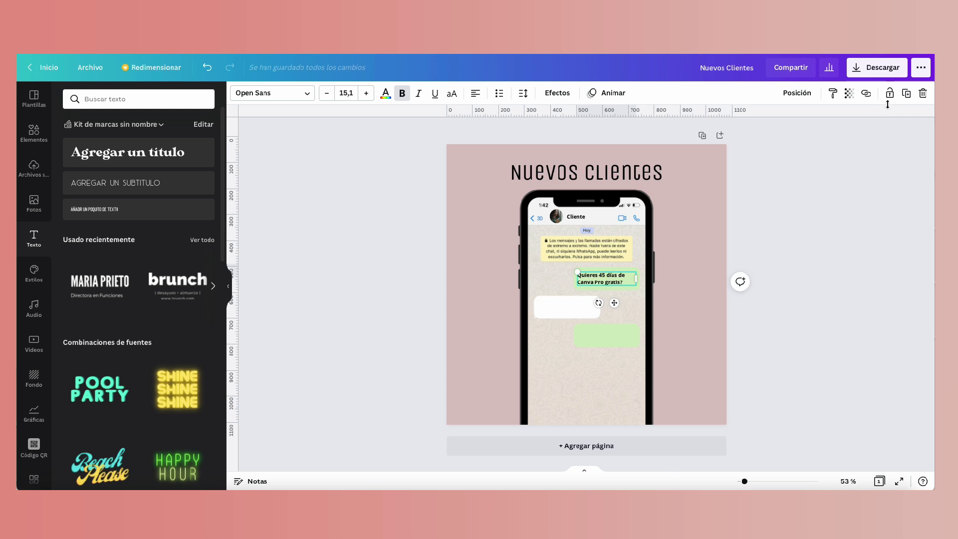
Step: Duplicate the message text to write "Si Claro! Me encantaría" in the white bubble and "Ya te envío toda la información" in the lower green one
left_click(906, 93)
type("¡Sí Claro! Me encantaría")
left_click_drag(575, 309, 639, 336)
left_click(906, 93)
type("Ya te envío toda la información")
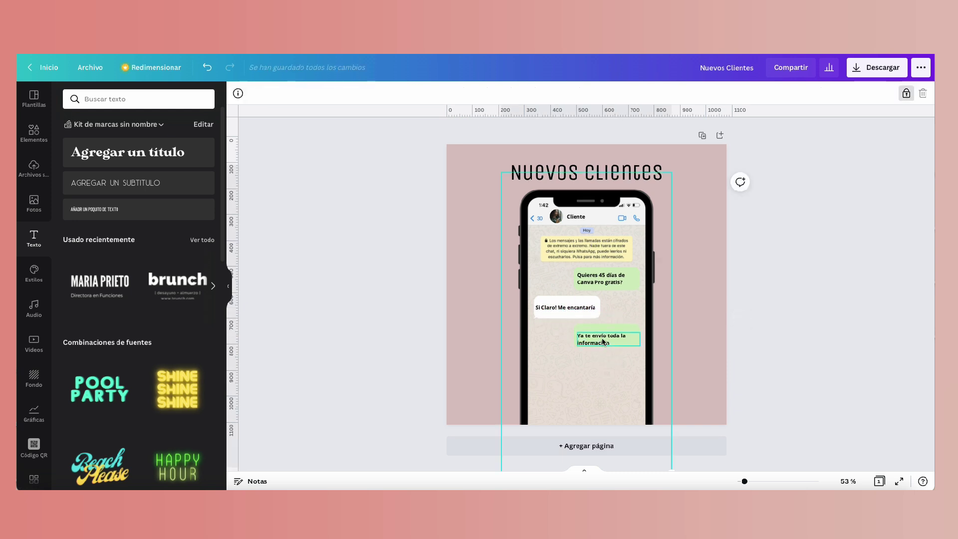
left_click(593, 382)
Step: Remove the bold formatting from the text of all three chat messages
left_click(578, 275)
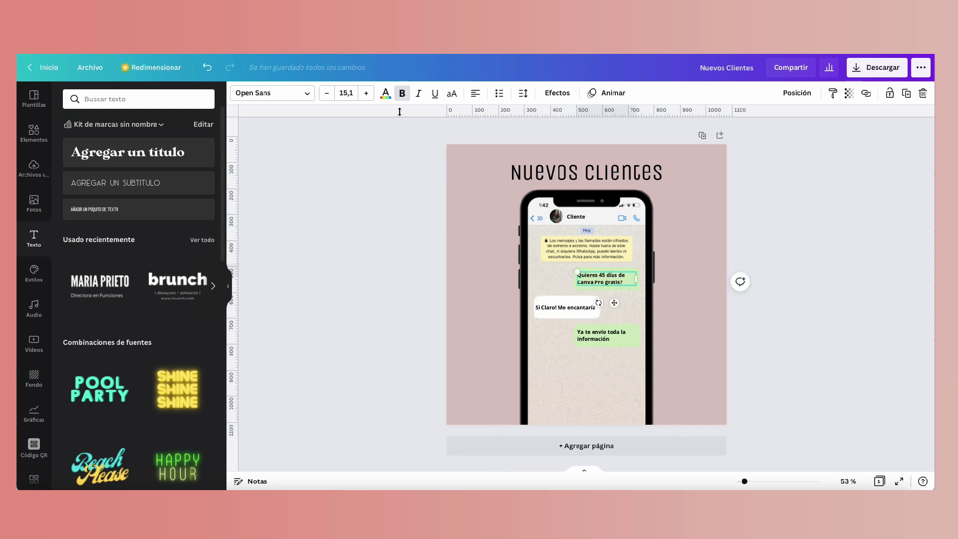
left_click(402, 94)
left_click(563, 309)
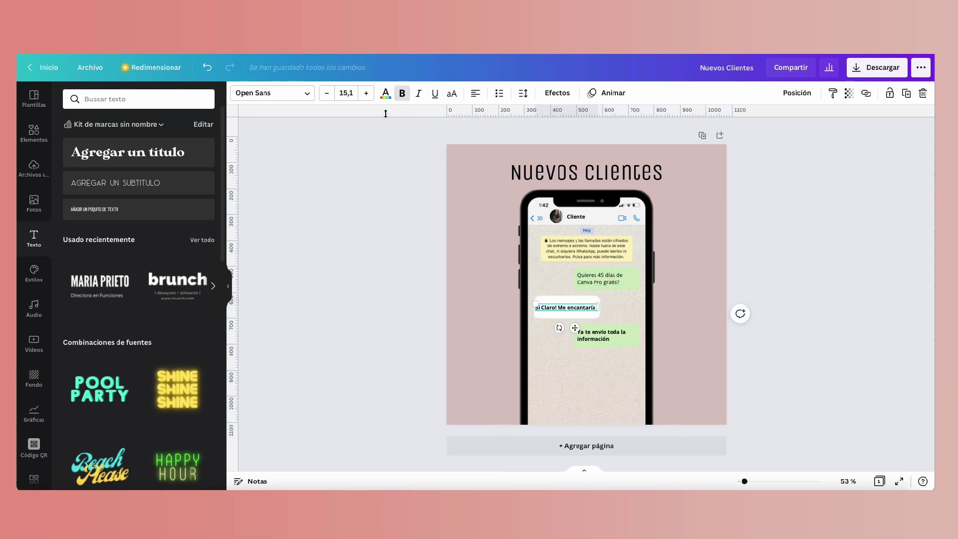
left_click(402, 97)
left_click(596, 344)
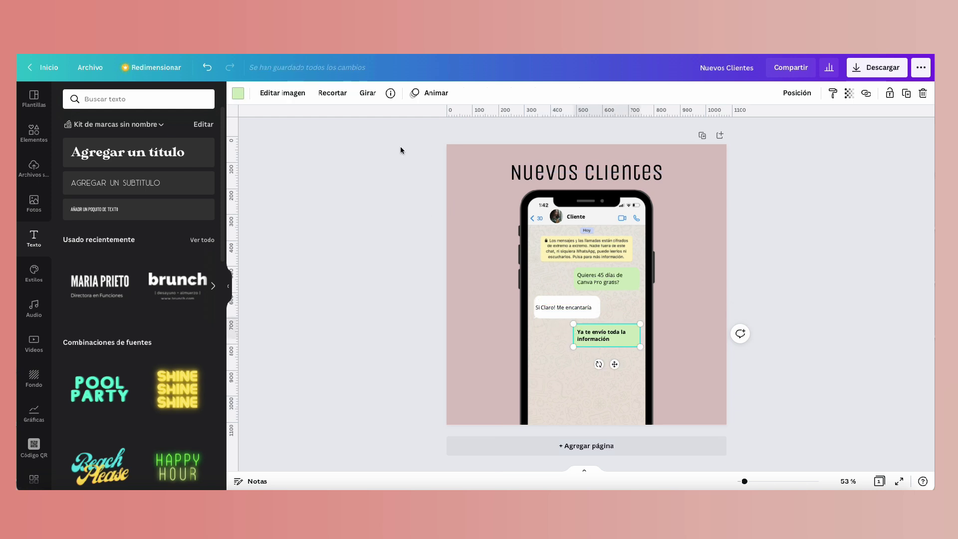
left_click(587, 340)
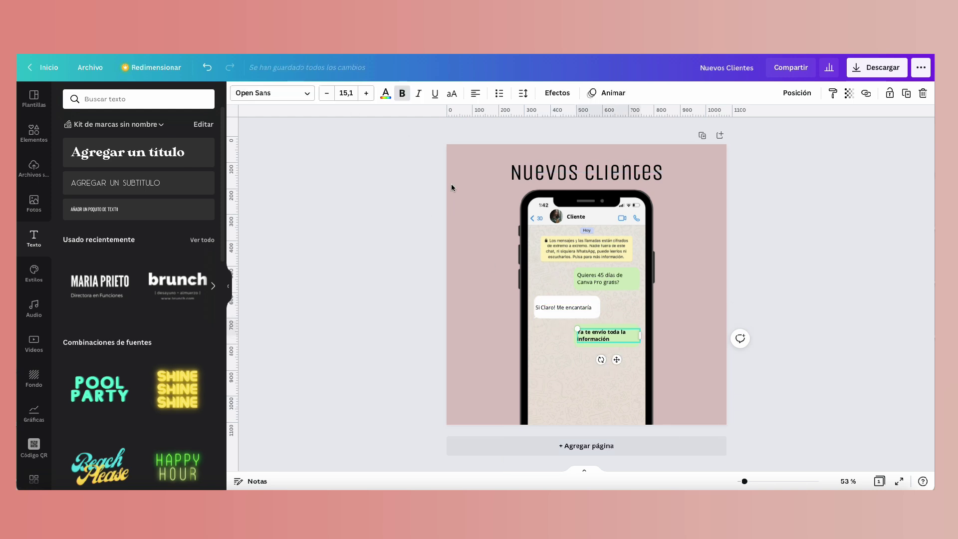
left_click(402, 96)
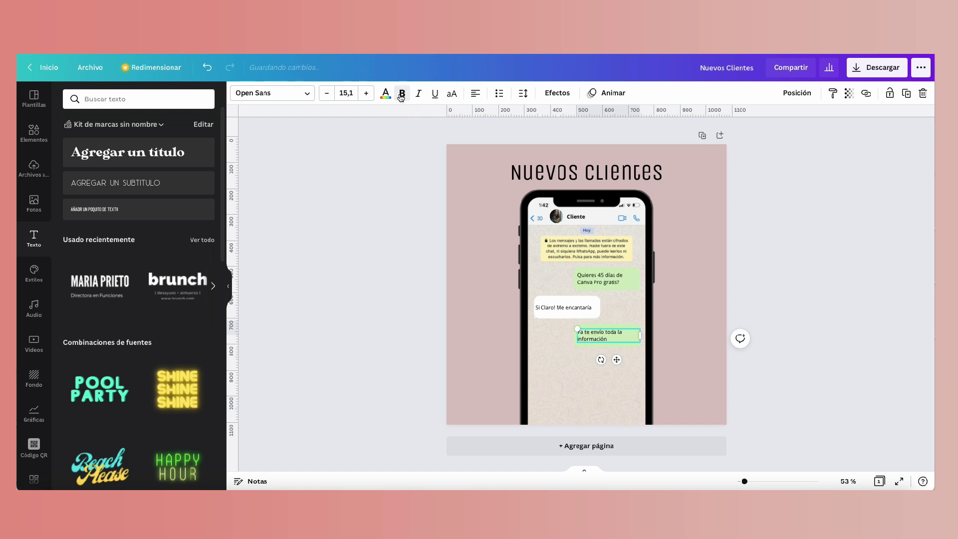
left_click(694, 355)
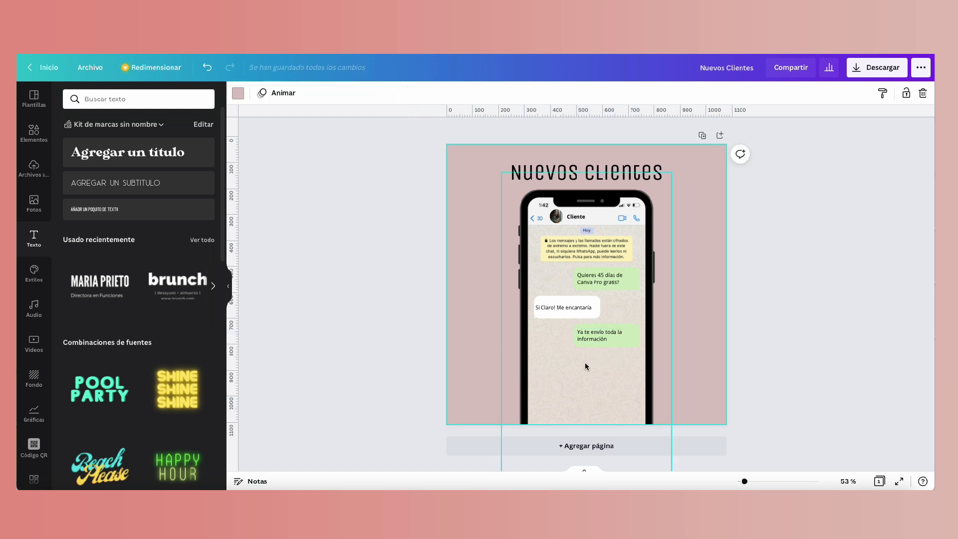
Step: Insert the uploaded GIF of the woman in a party hat, shrink it and place it below the last message at the chat's left edge
scroll(36, 419, "down", 5)
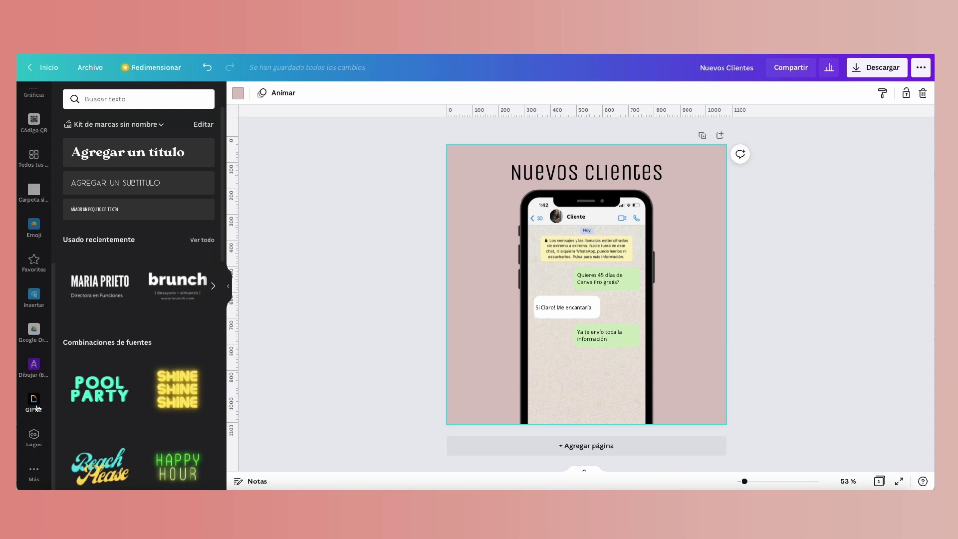
left_click(34, 471)
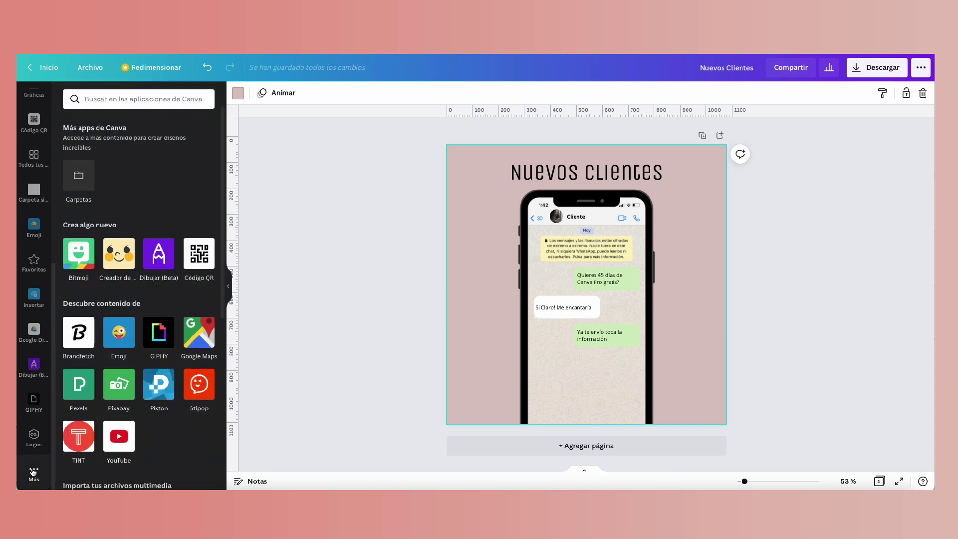
scroll(34, 249, "up", 5)
left_click(33, 169)
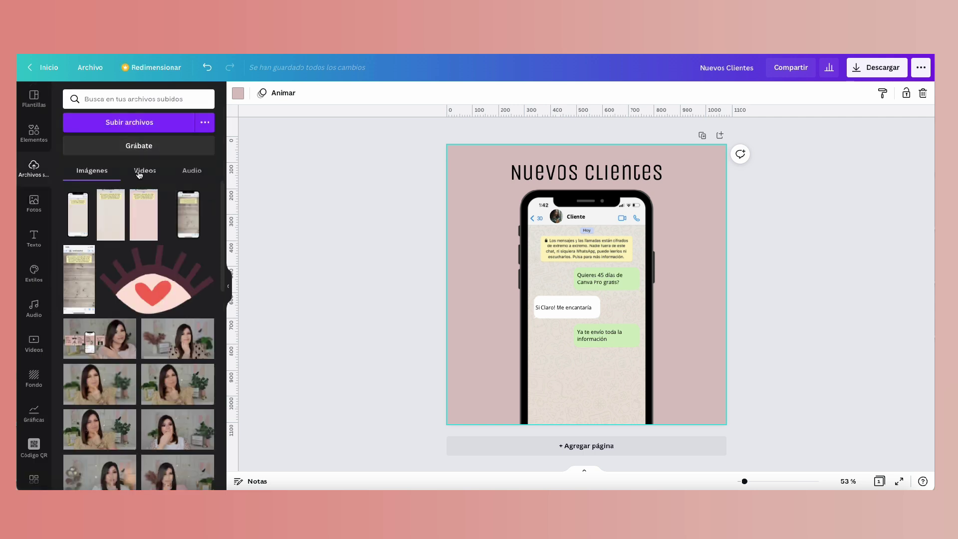
left_click(140, 172)
left_click(89, 215)
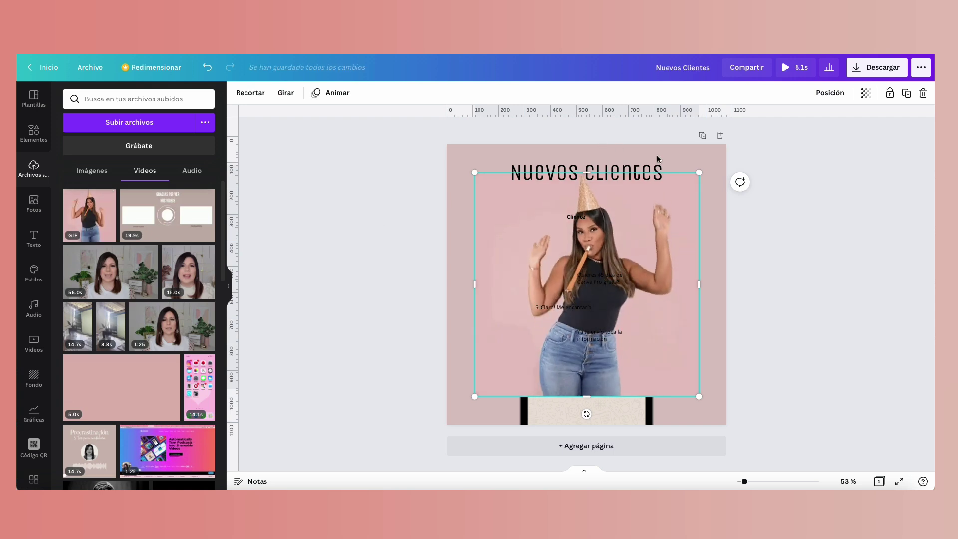
left_click_drag(699, 172, 542, 328)
left_click_drag(504, 354, 564, 379)
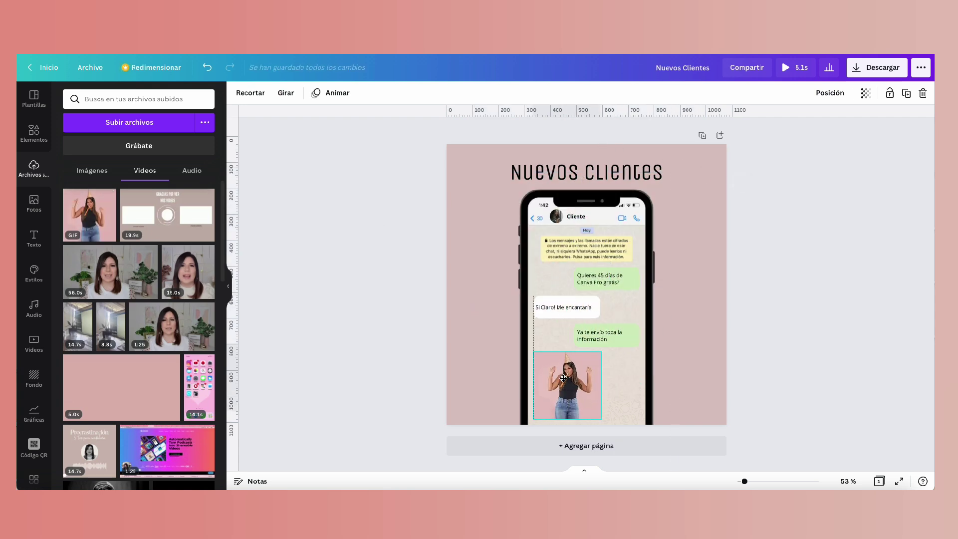
left_click_drag(601, 351, 576, 370)
left_click(696, 300)
Step: Duplicate the first message's text, change the copy to "1.42pm" at size 8 and place it in the upper green bubble's lower right corner
left_click(614, 279)
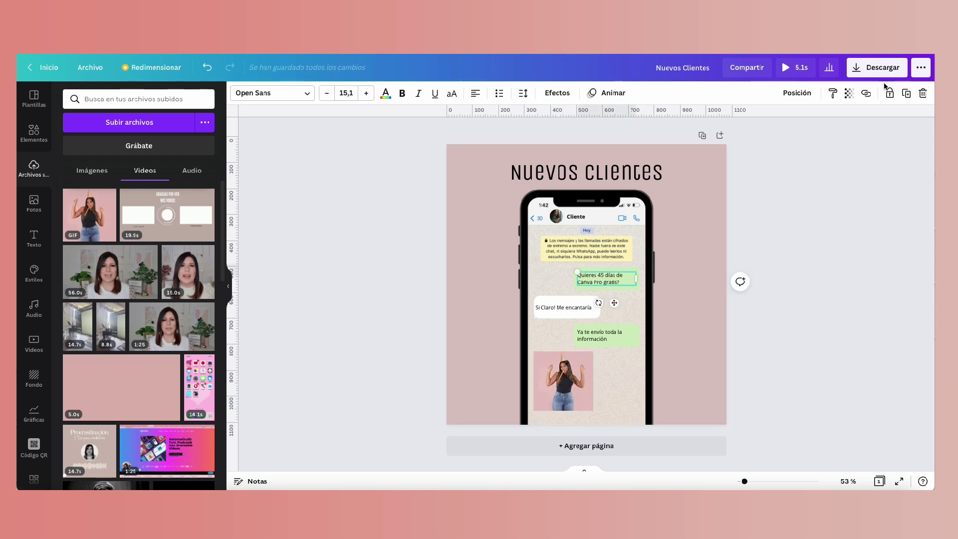
left_click(907, 96)
left_click_drag(608, 290, 514, 293)
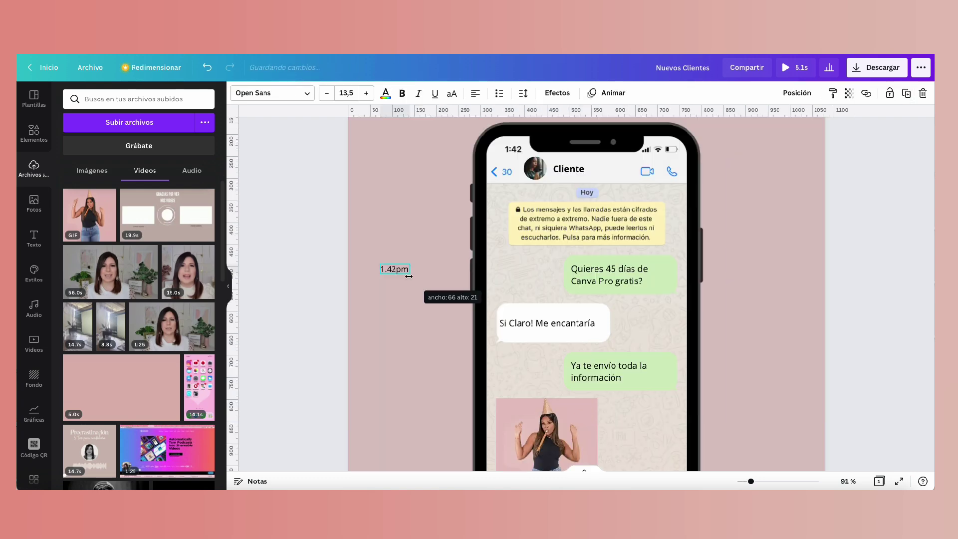
left_click_drag(409, 276, 659, 282)
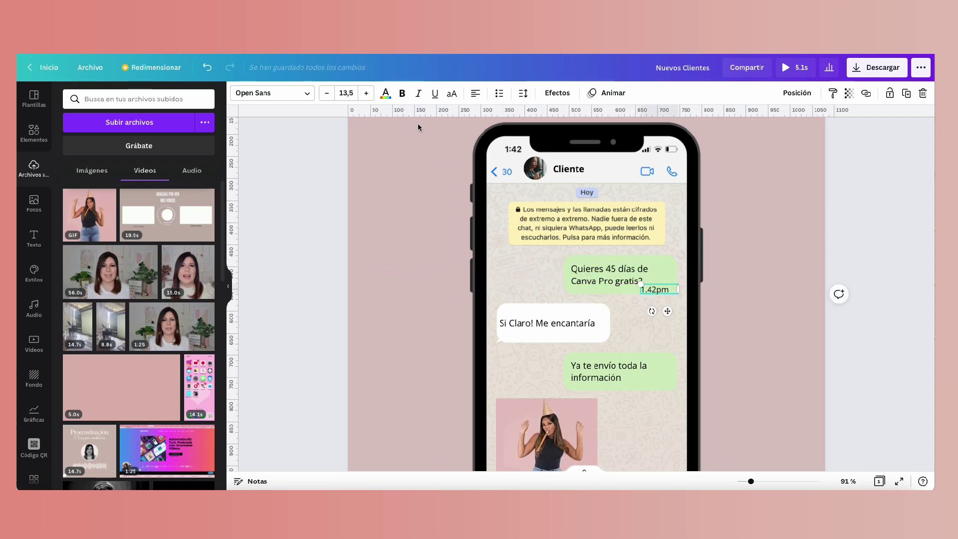
left_click(327, 93)
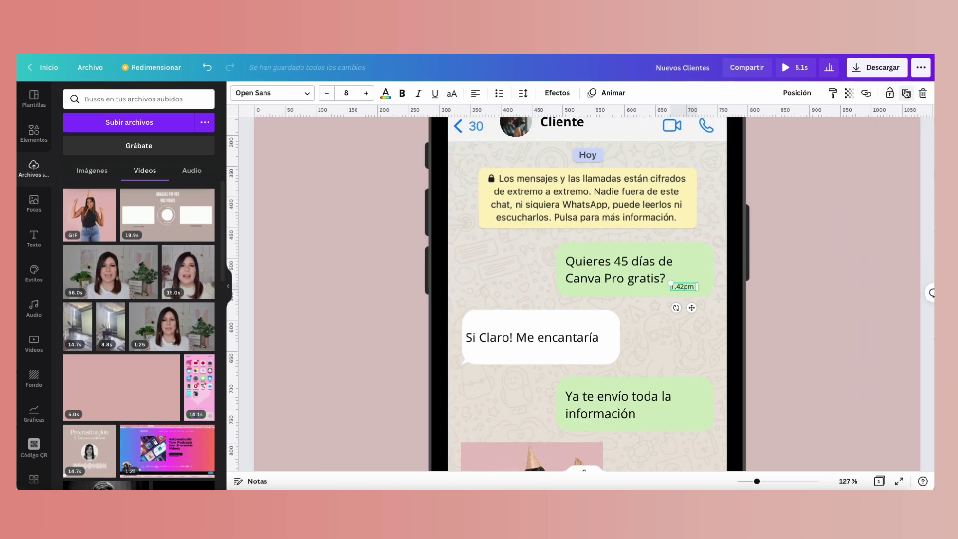
Step: Duplicate the time label into the white bubble's lower left corner and change it to "1.43pm"
left_click(906, 94)
left_click_drag(702, 299, 487, 353)
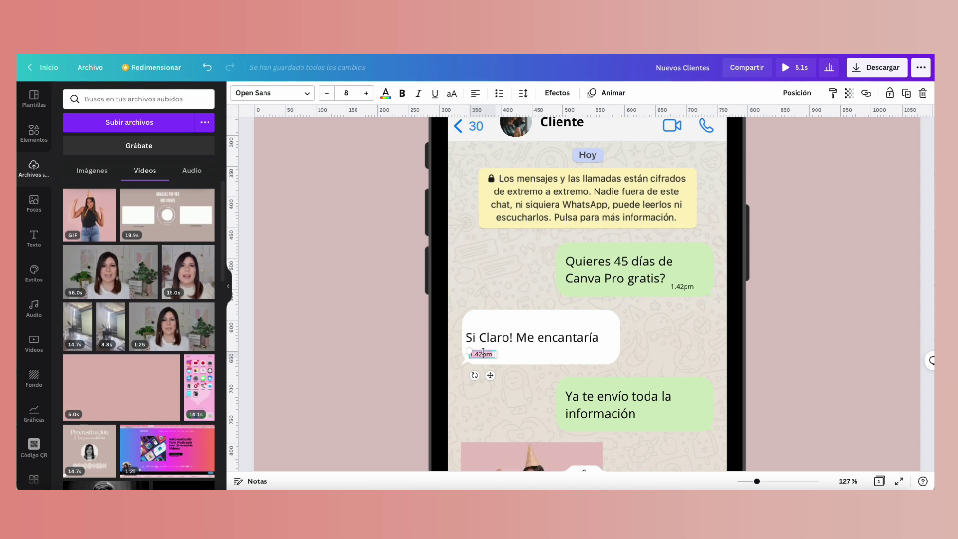
left_click(483, 354)
key("BackSpace")
type("3")
Step: Duplicate the white bubble's time label into the lower green bubble's lower right corner and change it to "1.44pm"
left_click(907, 94)
left_click_drag(497, 368, 690, 421)
left_click(685, 421)
key("BackSpace")
type("4")
Step: Colour all three time labels dark grey from the PALETA DIGITALDEMY brand palette
left_click(684, 286)
left_click(385, 93)
left_click(203, 213)
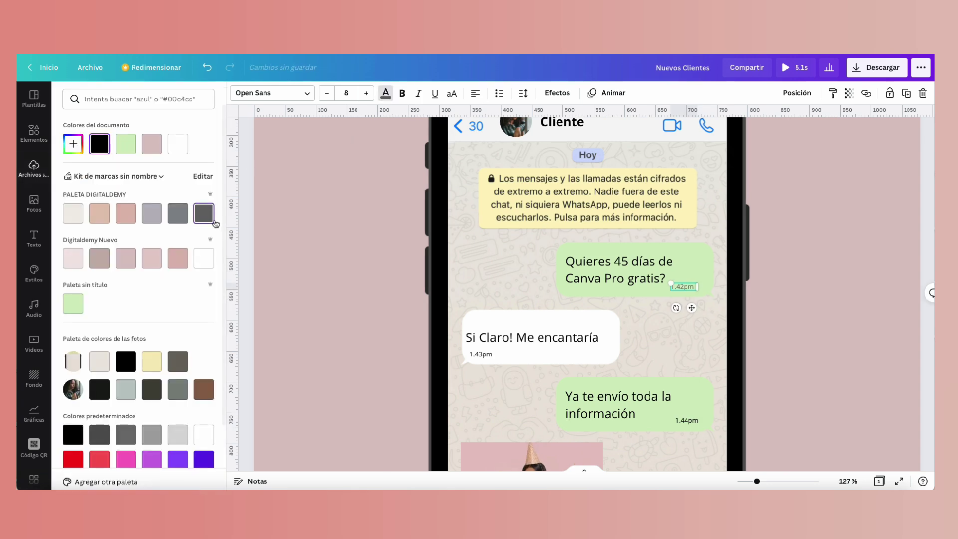
left_click(487, 358)
left_click(688, 420)
Step: Search the elements for "doble check", insert a double check mark, colour it dark grey and place a small one beside each message time
left_click(33, 132)
left_click(127, 100)
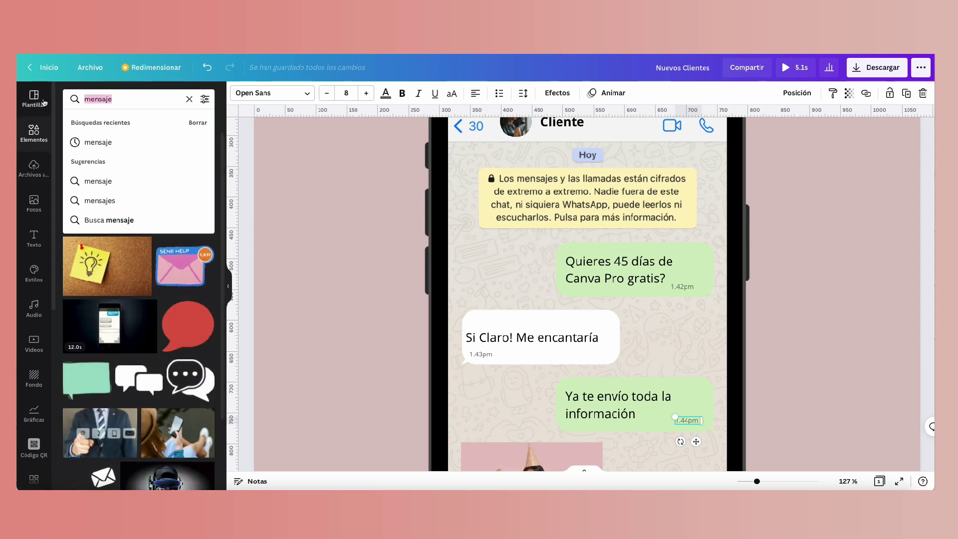
key("BackSpace")
type("dobl")
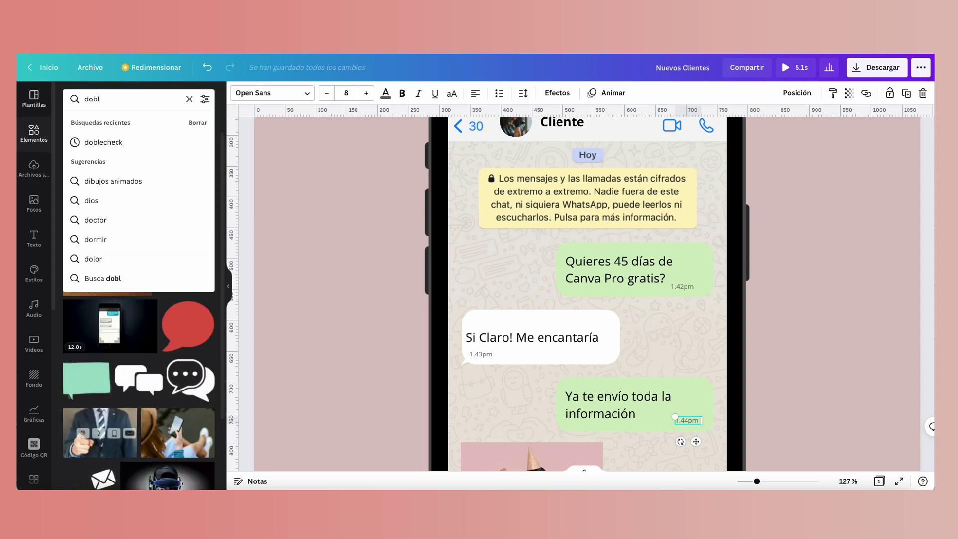
type("e check")
key("Return")
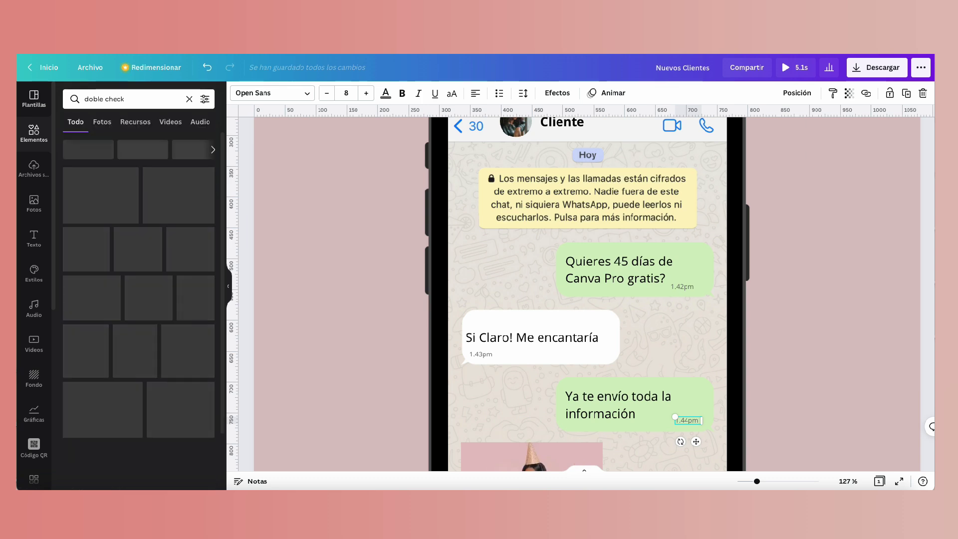
left_click(139, 169)
left_click(238, 93)
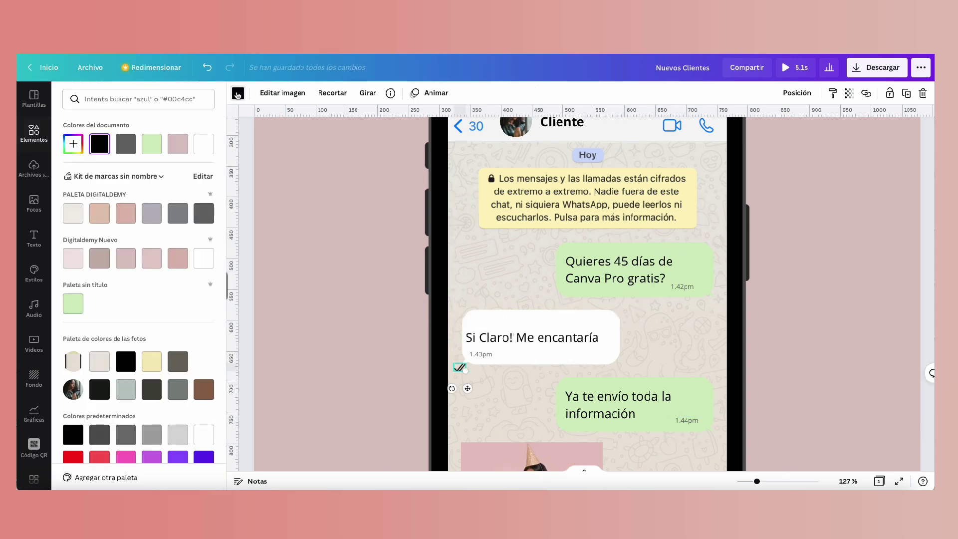
left_click(203, 213)
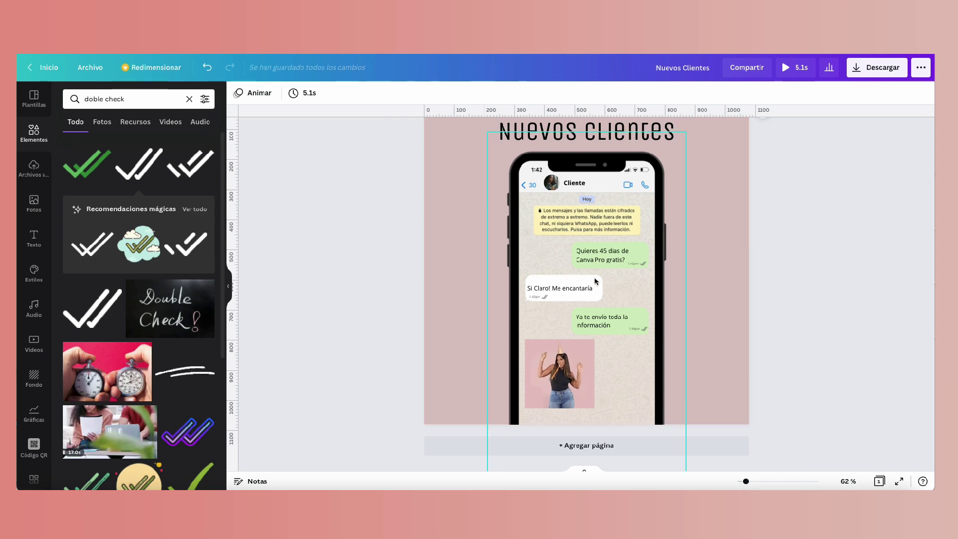
Step: Duplicate the finished chat page until the design has five identical pages
mouse_move(564, 488)
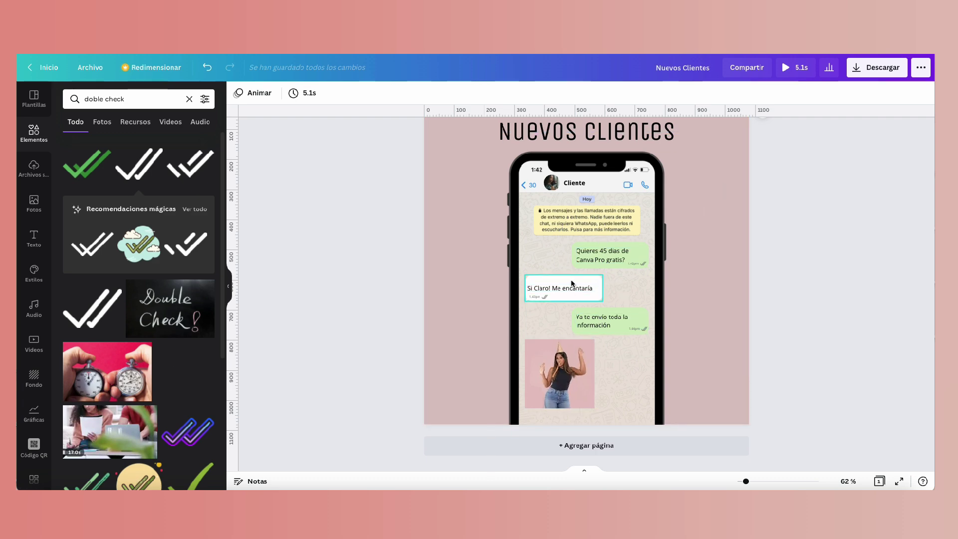
scroll(678, 210, "up", 2)
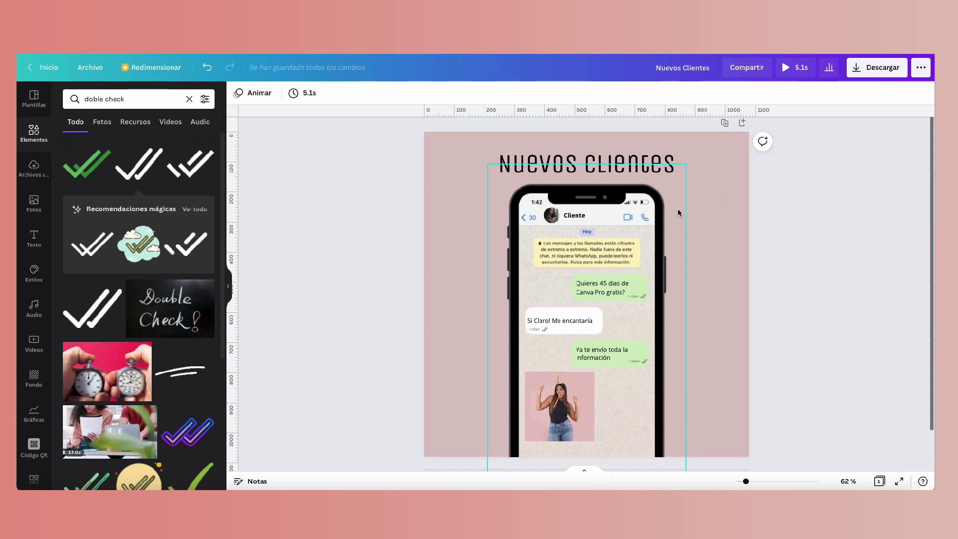
left_click_drag(747, 482, 745, 482)
left_click(715, 299)
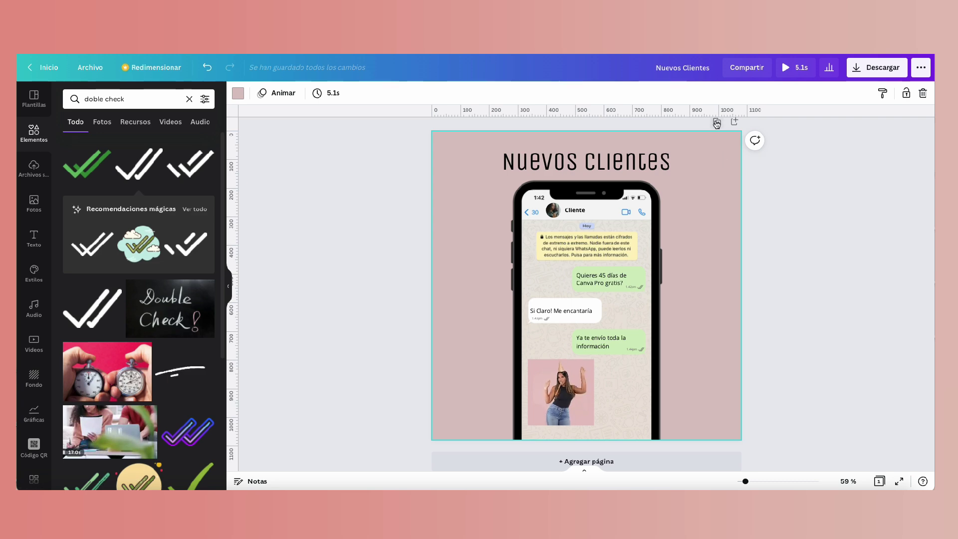
scroll(715, 124, "down", 5)
left_click(699, 153)
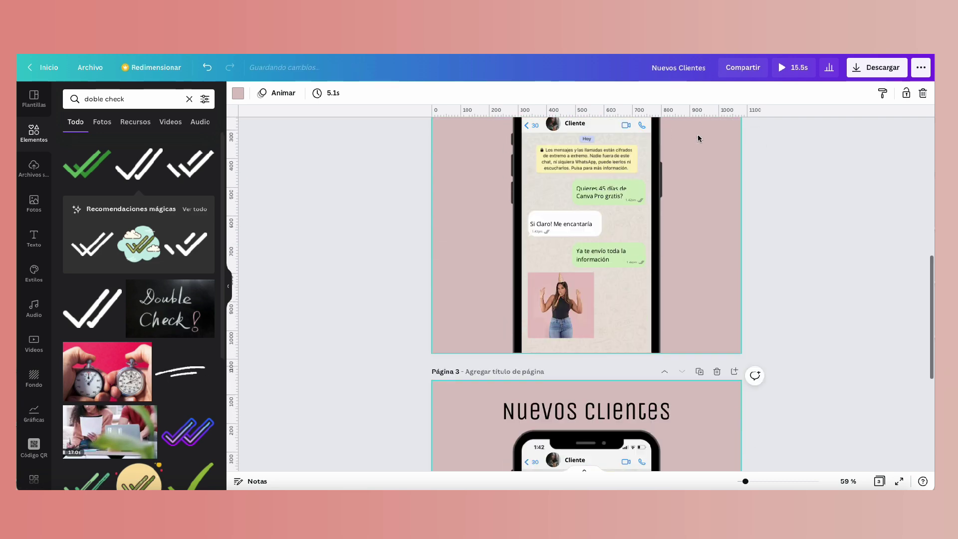
left_click(700, 153)
left_click(699, 153)
scroll(649, 165, "up", 20)
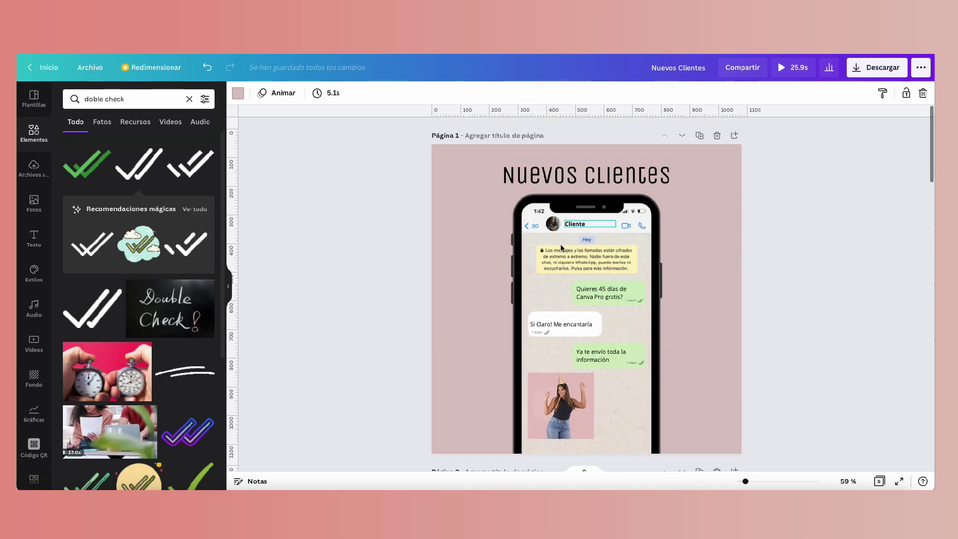
Step: On page 1, delete the white reply, the lower green message and the GIF, keeping only the first green message
left_click(559, 324)
key("Delete")
key("Delete")
left_click(624, 364)
key("Delete")
scroll(599, 299, "down", 5)
scroll(499, 250, "up", 5)
Step: Set the page duration to 1.5 s and apply it to all pages
left_click(308, 93)
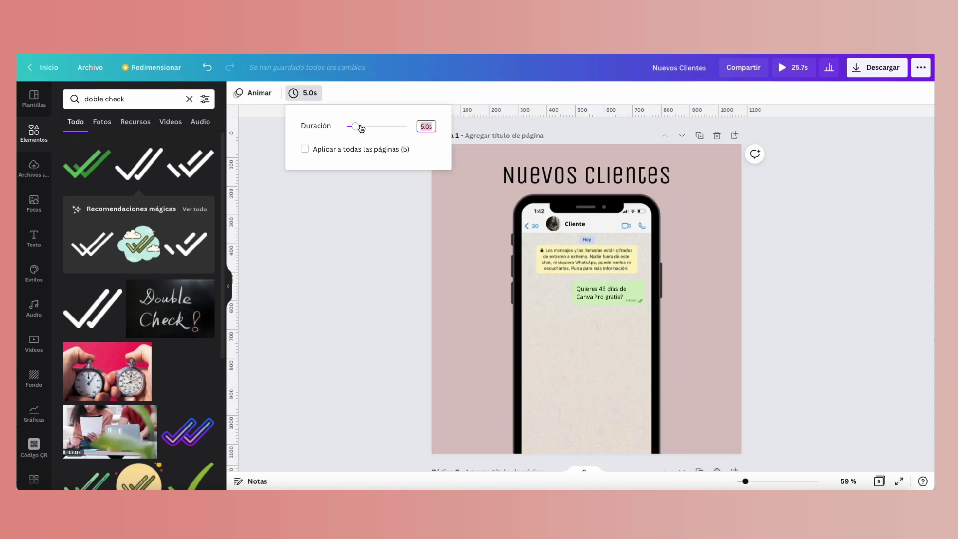
scroll(517, 347, "down", 3)
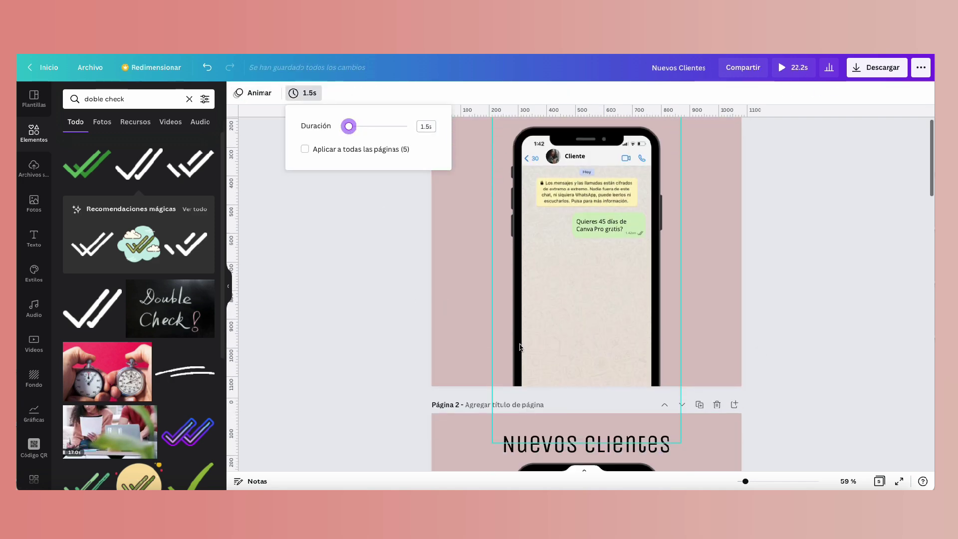
left_click(305, 150)
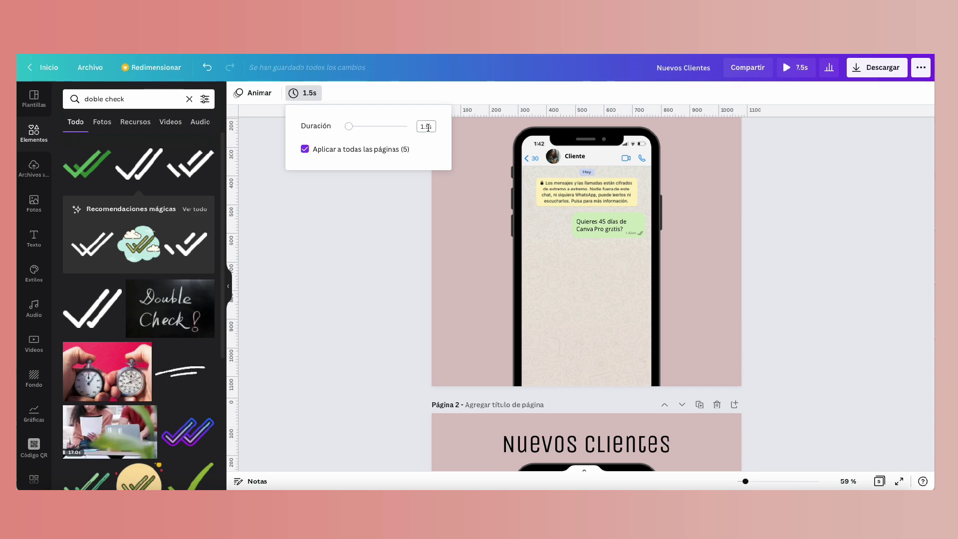
scroll(486, 292, "down", 2)
left_click(458, 265)
Step: On page 2, delete the lower green message and the GIF, keeping the first message and the white reply
scroll(550, 280, "down", 10)
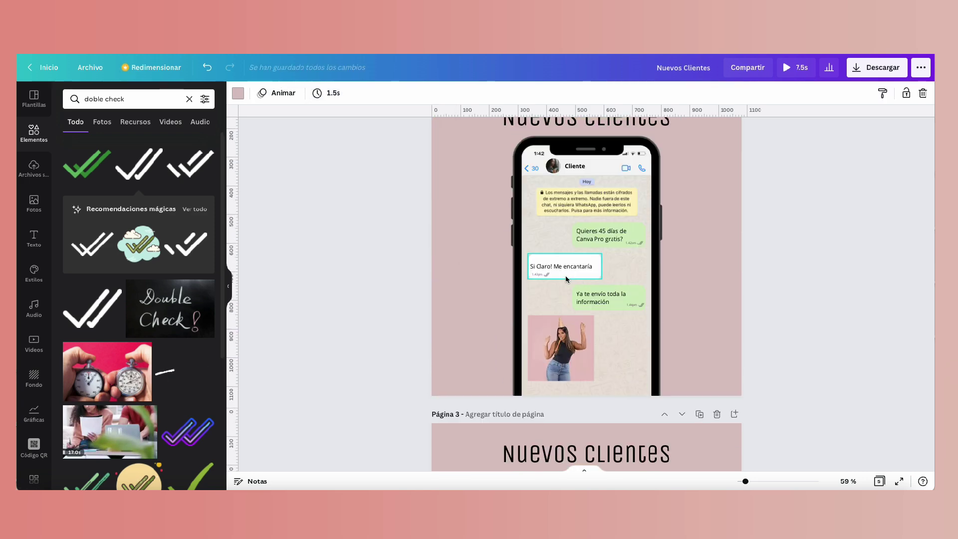
left_click(604, 290)
key("Delete")
left_click(632, 312)
key("Delete")
Step: On page 3, delete the GIF, keeping all three chat messages
scroll(599, 290, "down", 5)
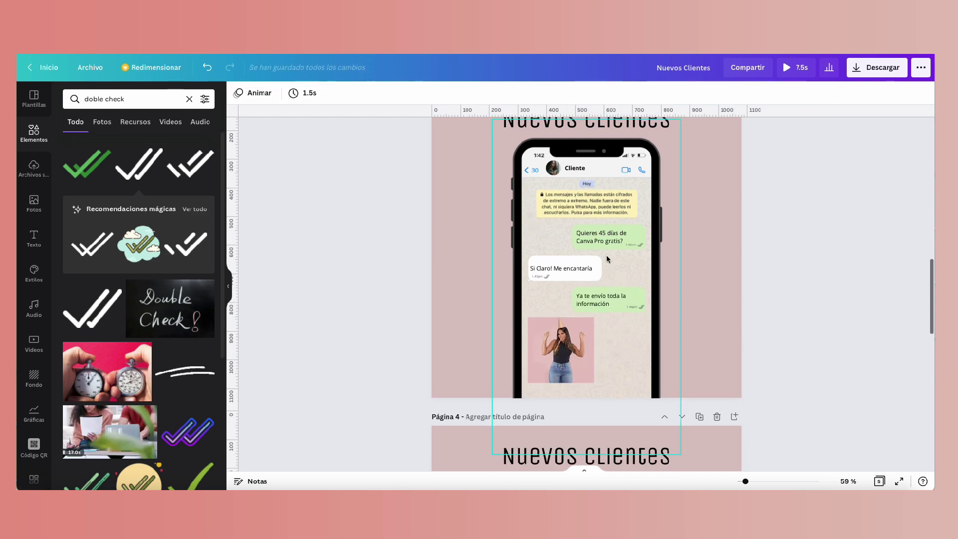
left_click(570, 339)
key("Delete")
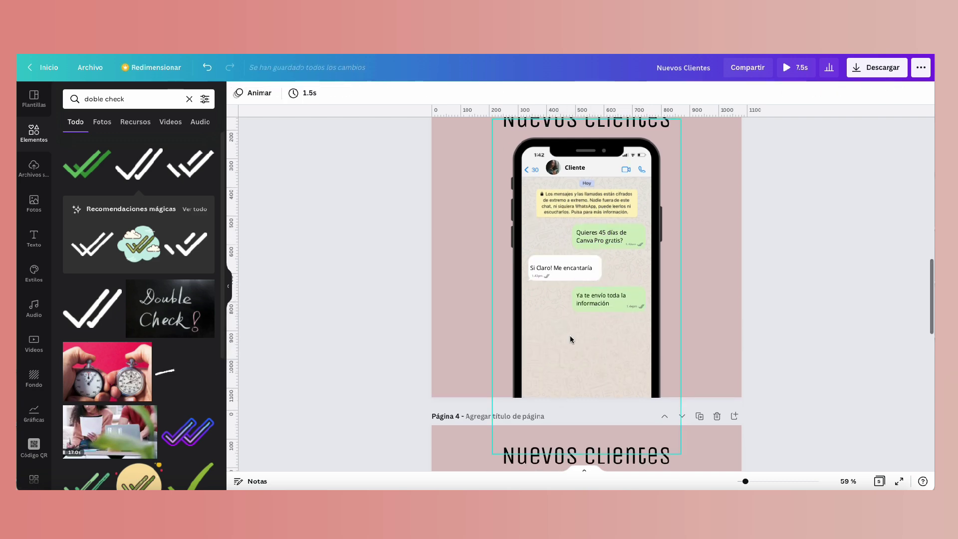
Step: Delete the surplus page 5 and return to page 1
scroll(570, 335, "down", 5)
scroll(570, 335, "down", 5)
scroll(570, 334, "up", 3)
scroll(571, 334, "down", 5)
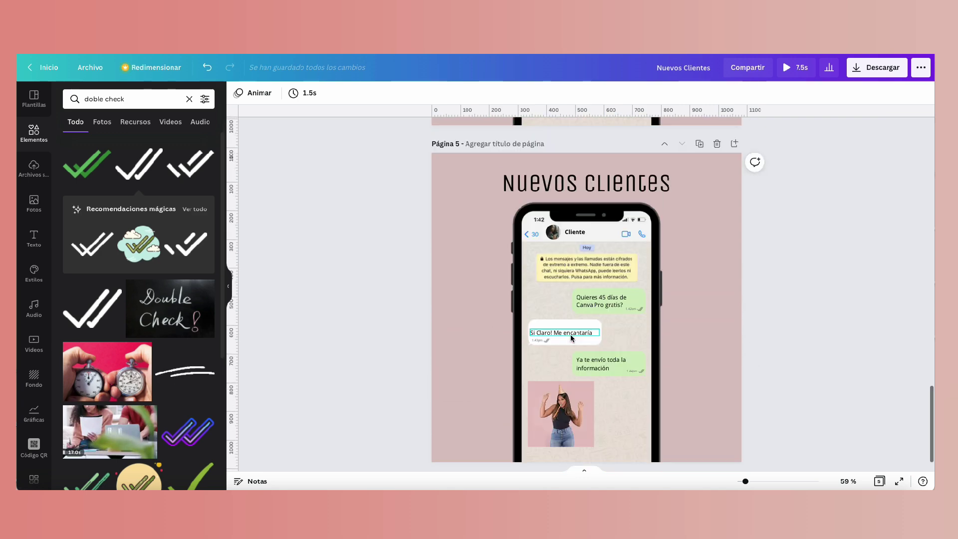
scroll(571, 334, "down", 1)
scroll(571, 334, "up", 3)
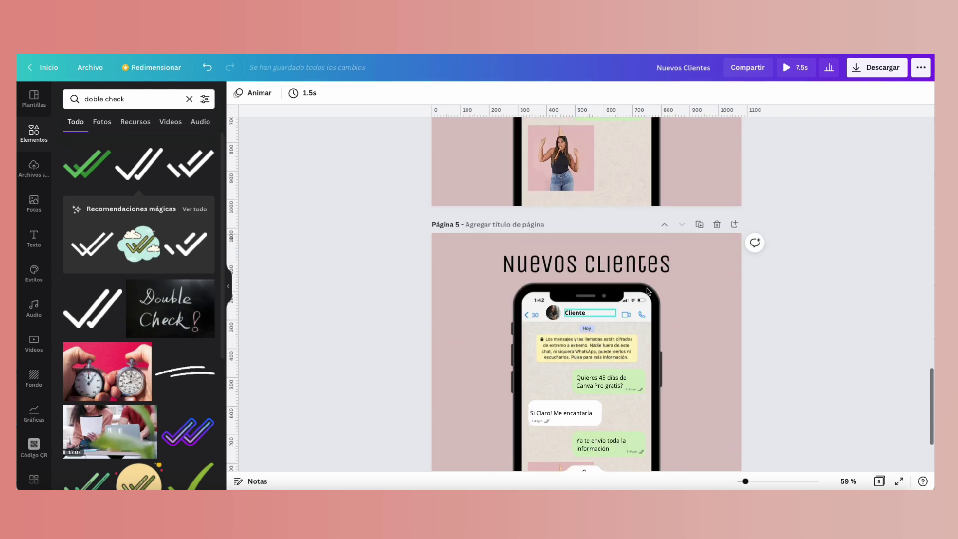
left_click(718, 225)
scroll(684, 250, "up", 15)
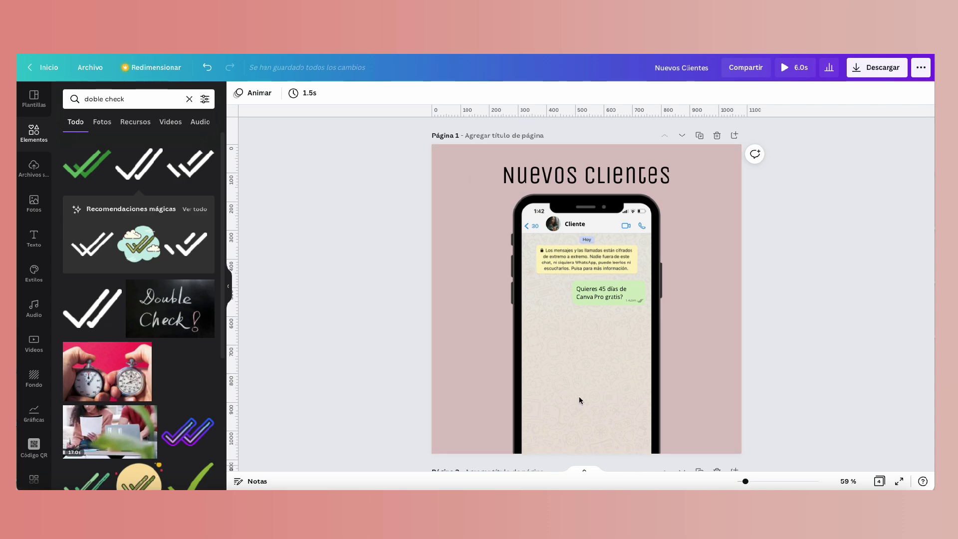
Step: Preview the animated chat, close the preview and download all four pages as an MP4 video
left_click(811, 73)
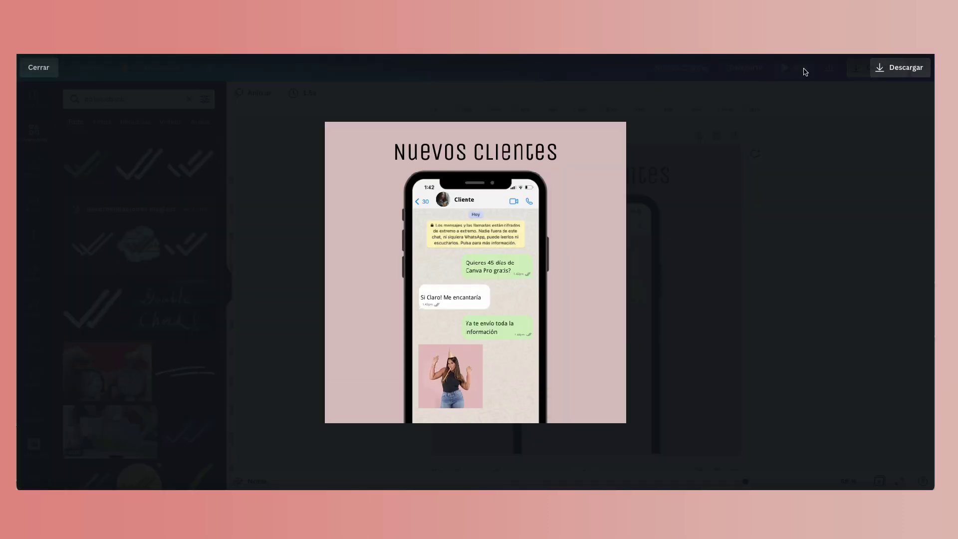
key("Escape")
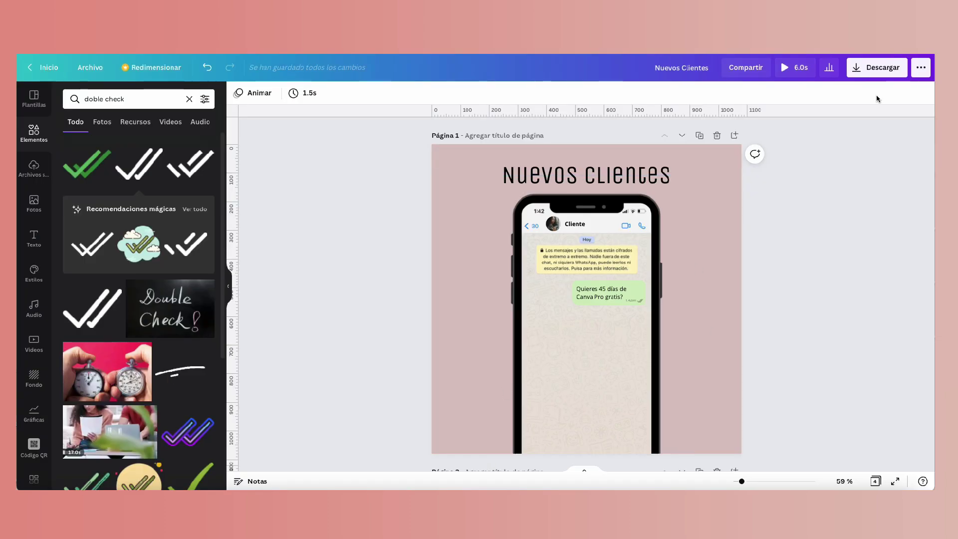
left_click(887, 73)
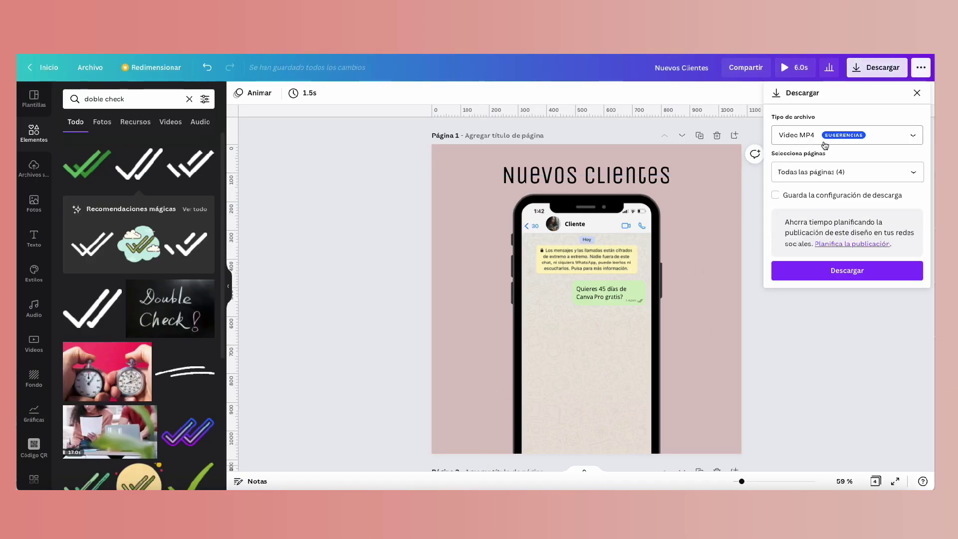
left_click(811, 272)
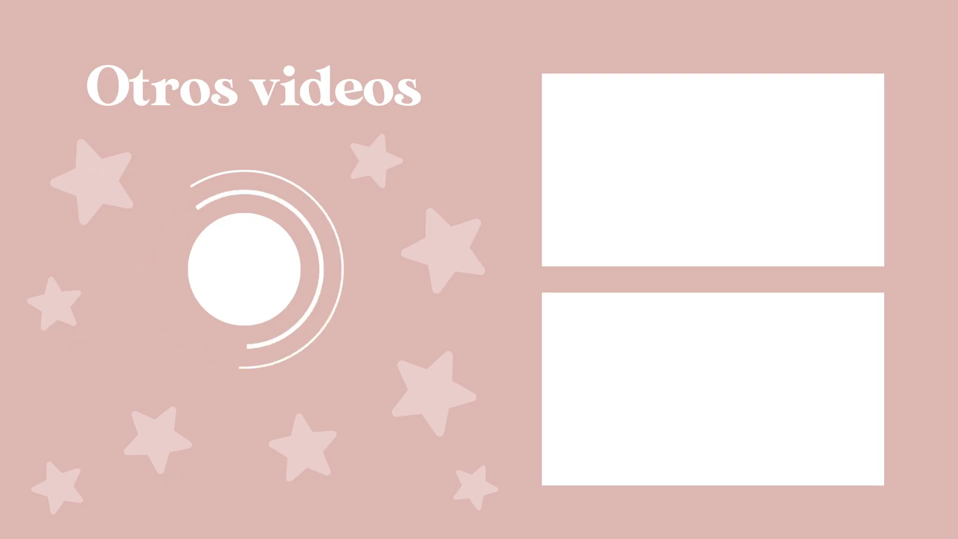